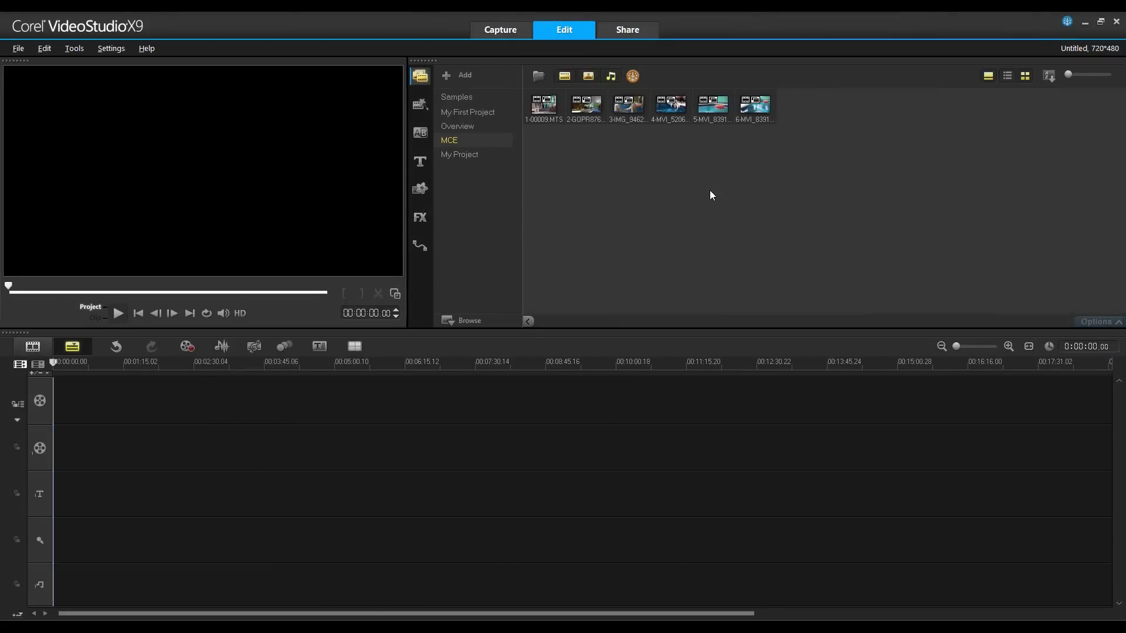
Select the first through sixth pool clips in the MCE library as one selection
click(543, 106)
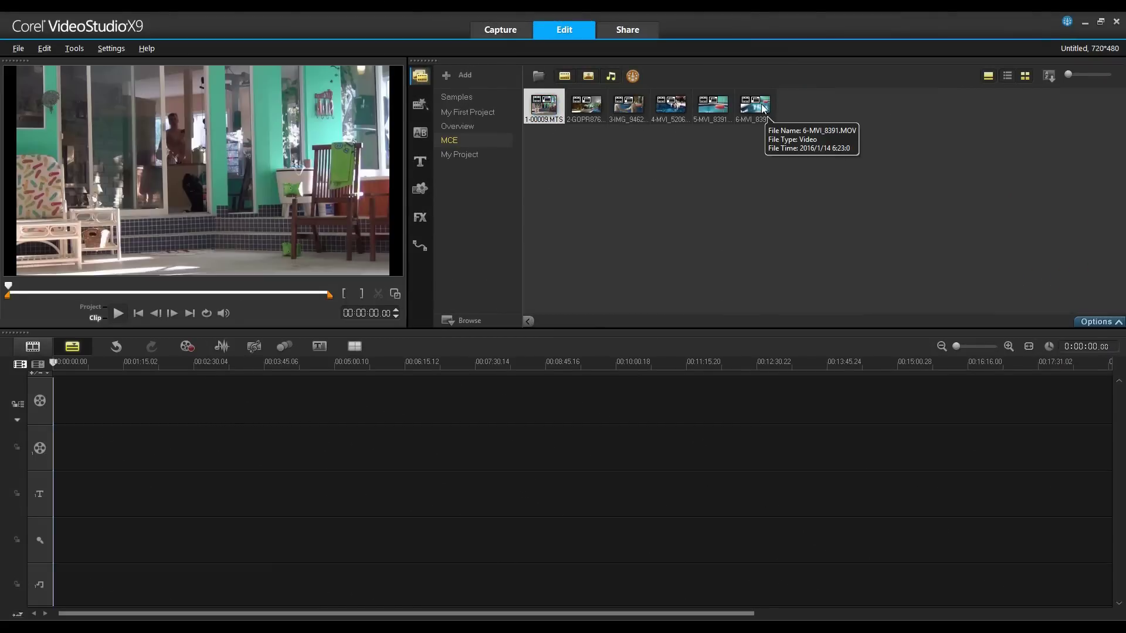
shift+click(764, 108)
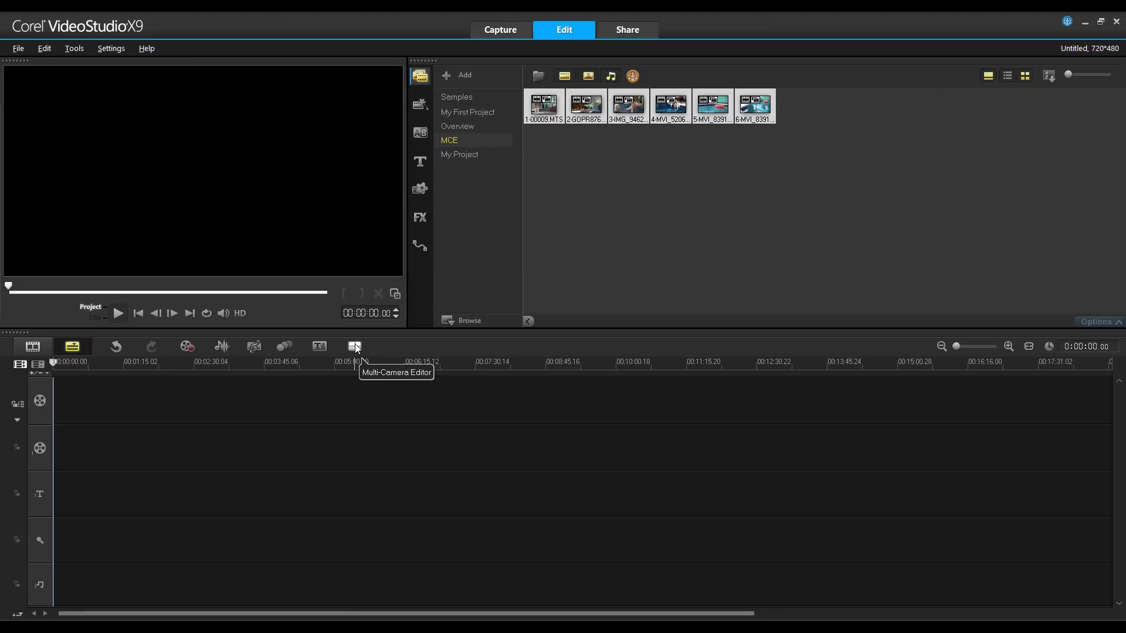
Send the selected pool clips to the Multi-Camera Editor from their context menu
right_click(626, 110)
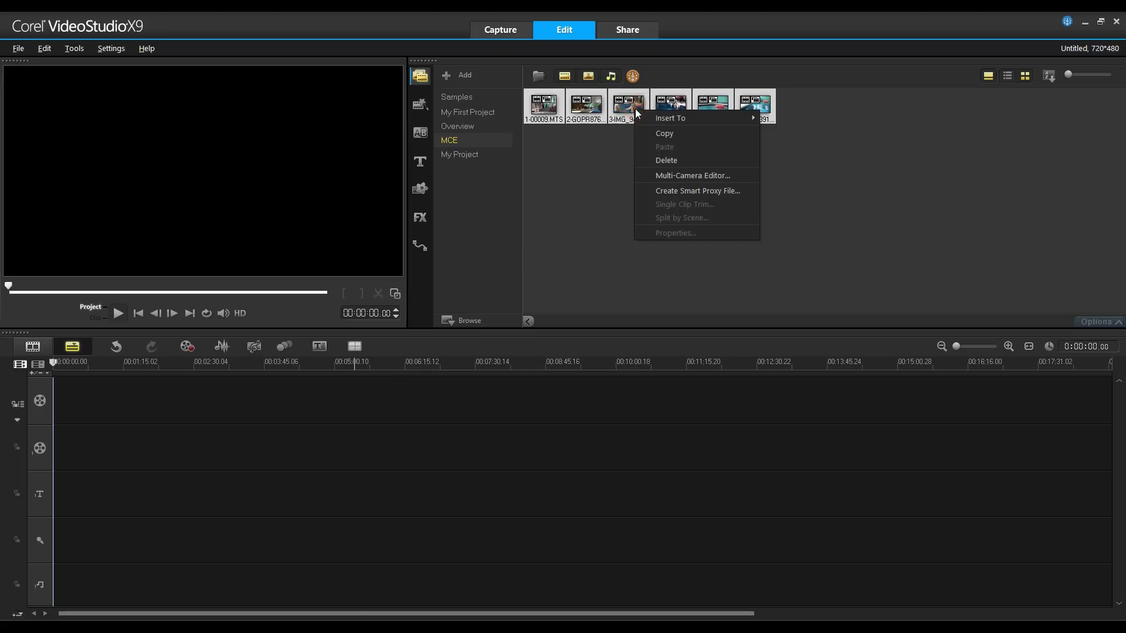
click(689, 174)
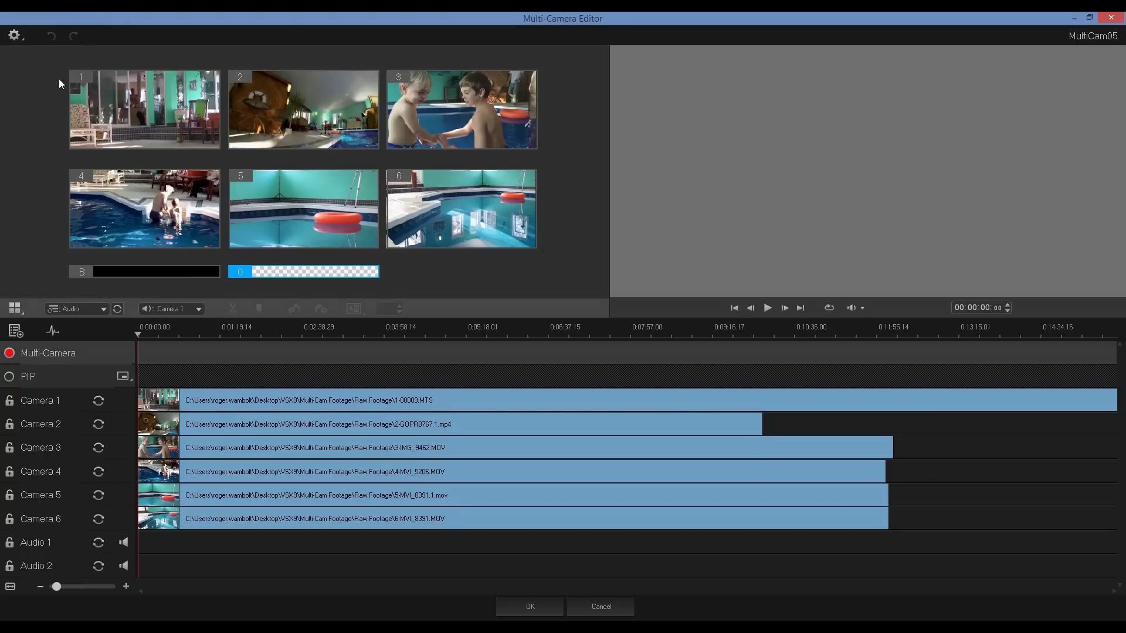
click(12, 37)
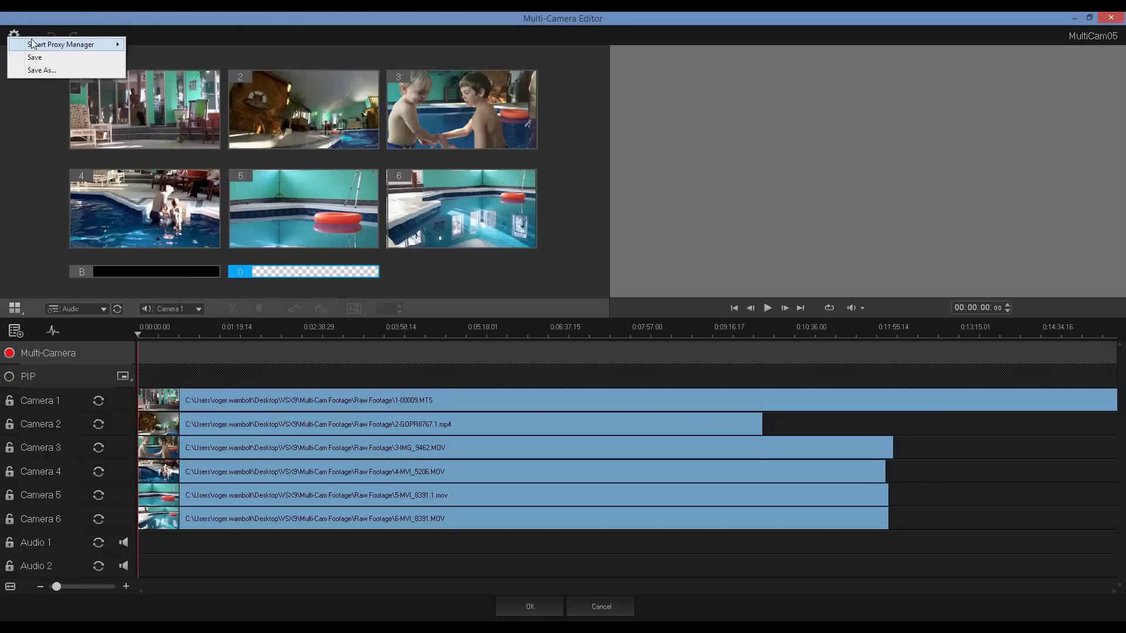
mouse_move(35, 43)
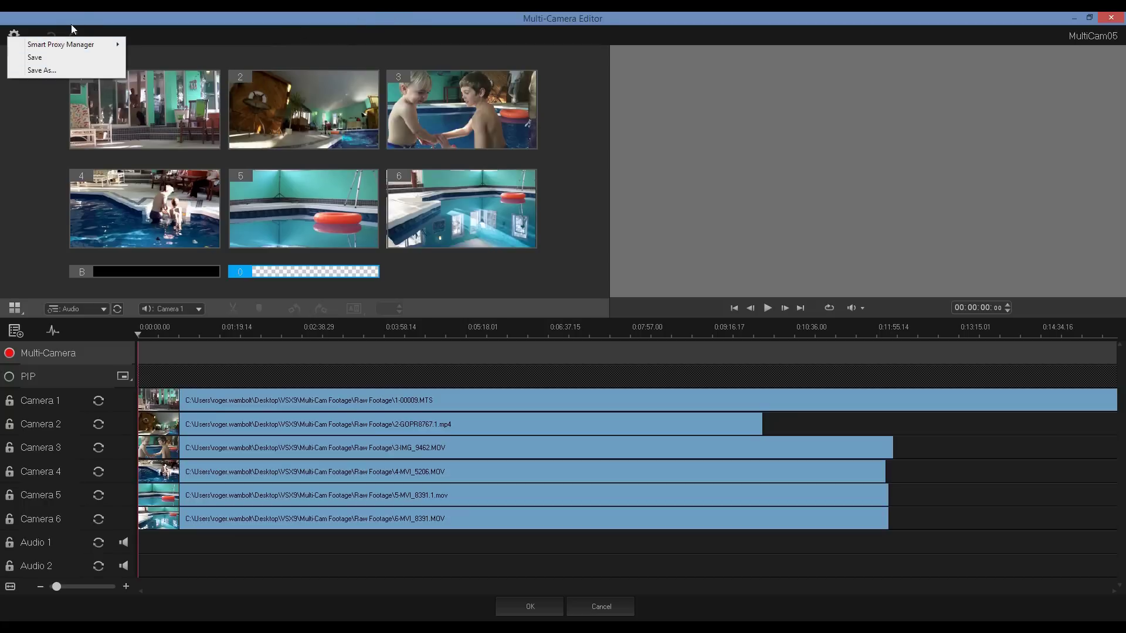
click(88, 17)
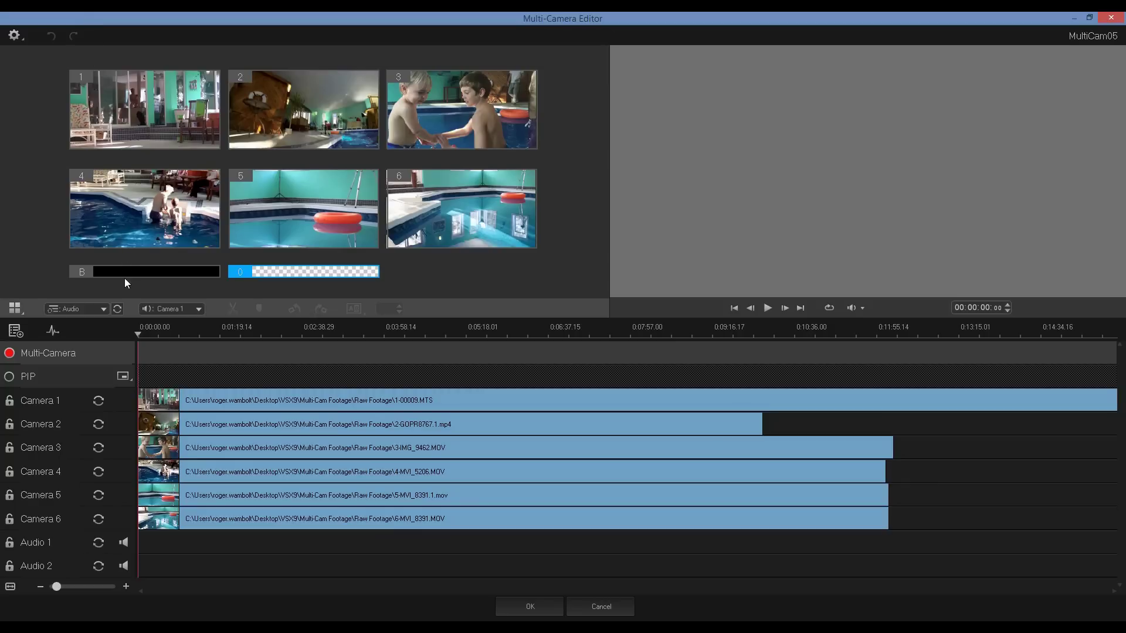
Review the Source Sync Type options keeping Audio, toggle waveforms on and off, then reopen the list
click(101, 309)
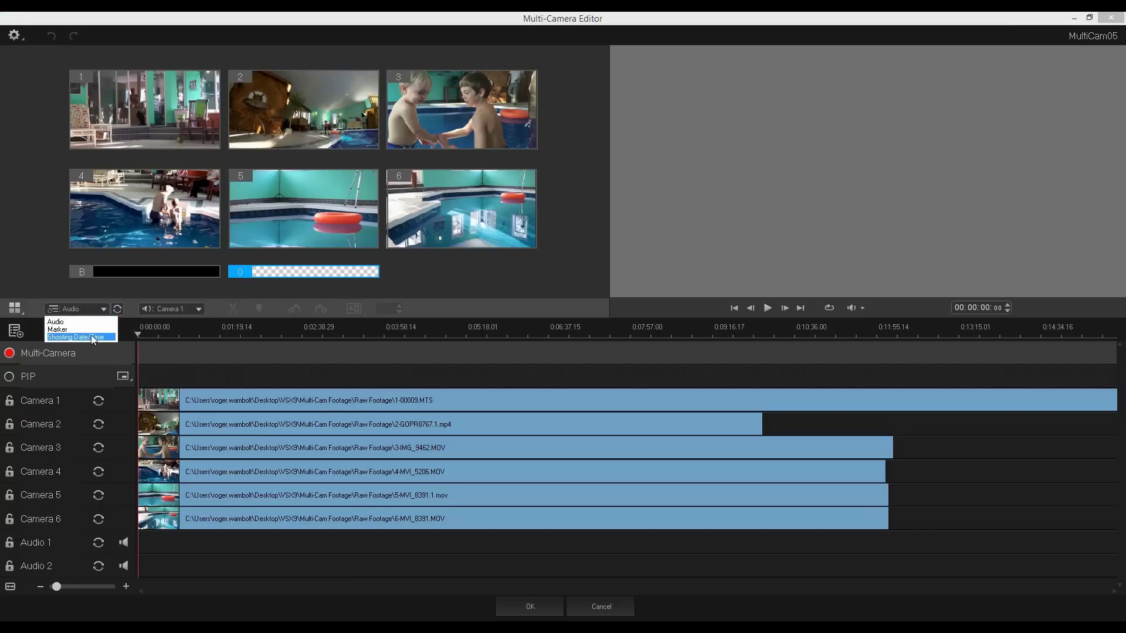
click(207, 348)
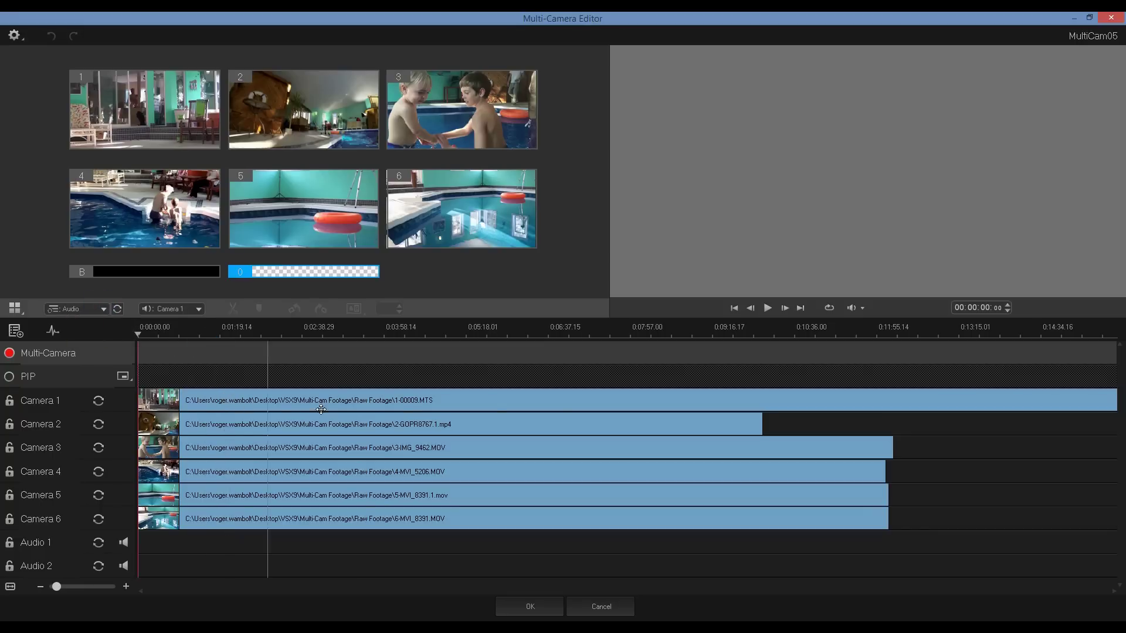
click(52, 332)
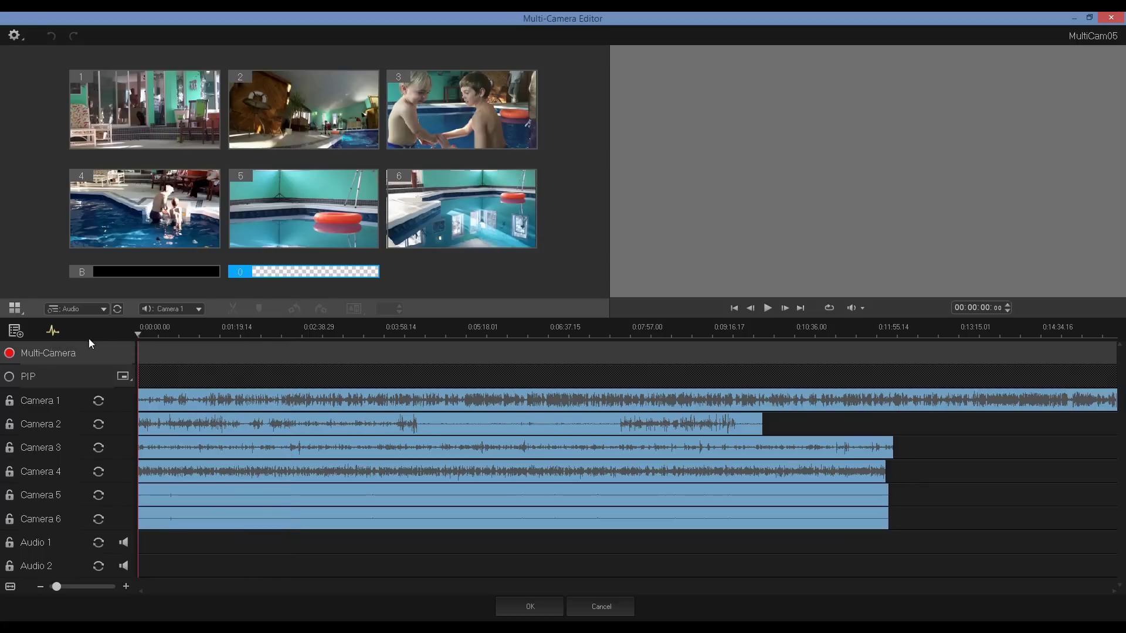
click(53, 332)
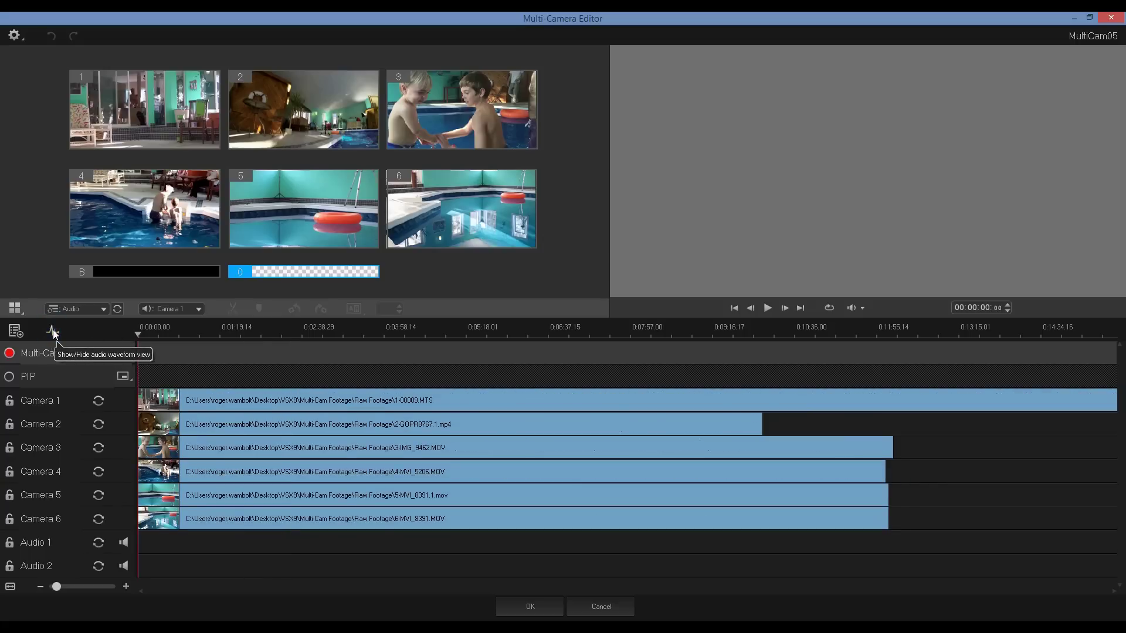
click(105, 308)
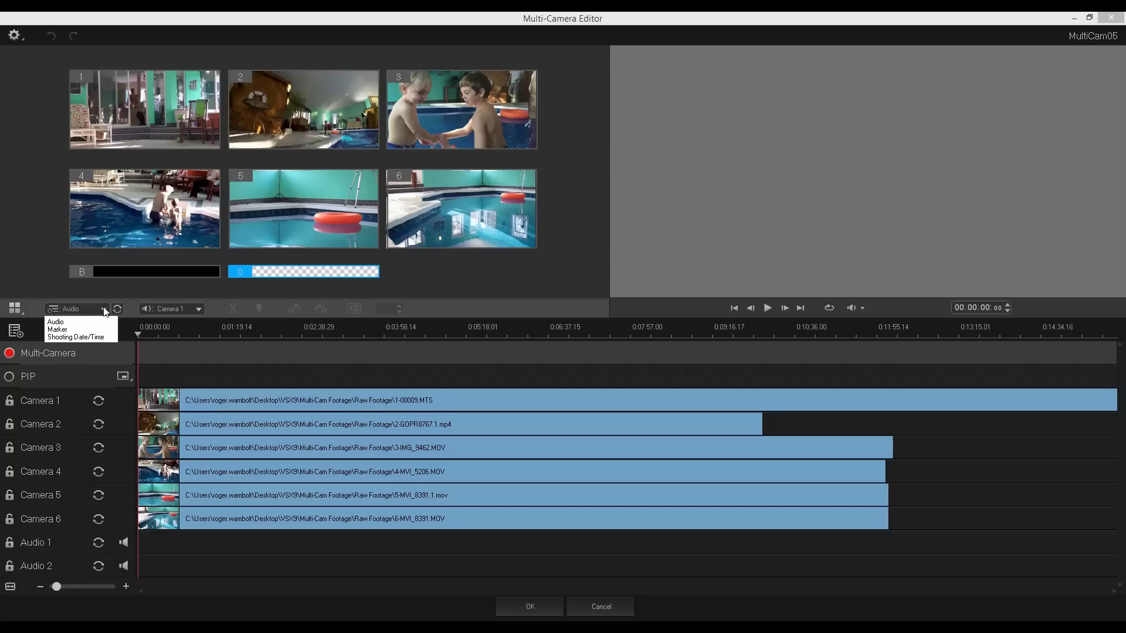
Switch sync to Marker and place a marker on the Camera 1 clip at 00:12:14:29
click(75, 330)
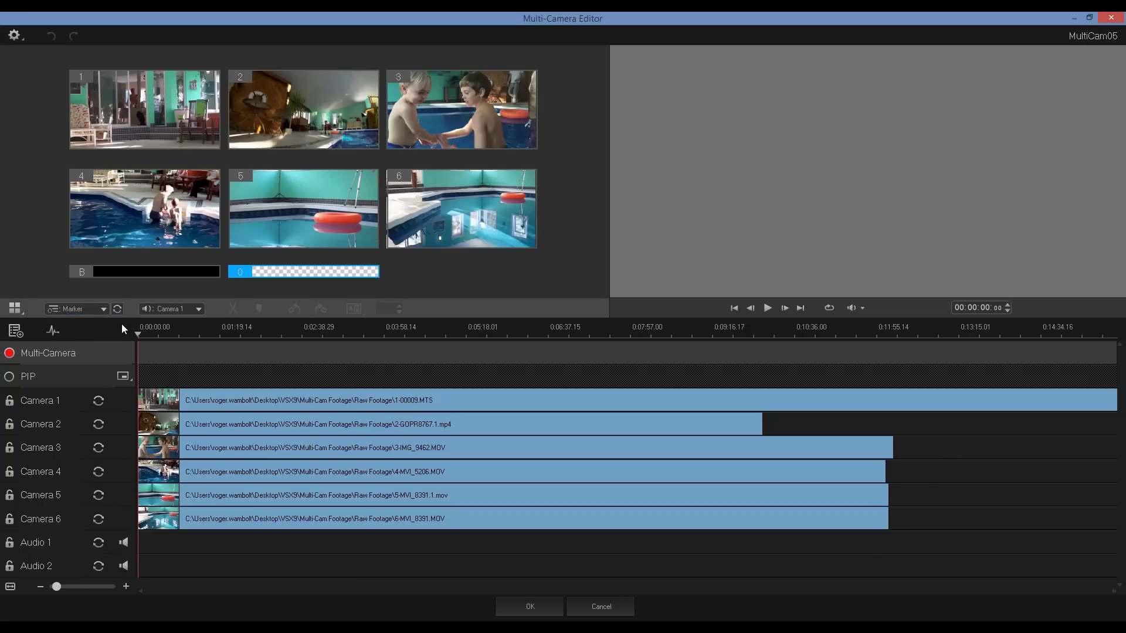
click(137, 333)
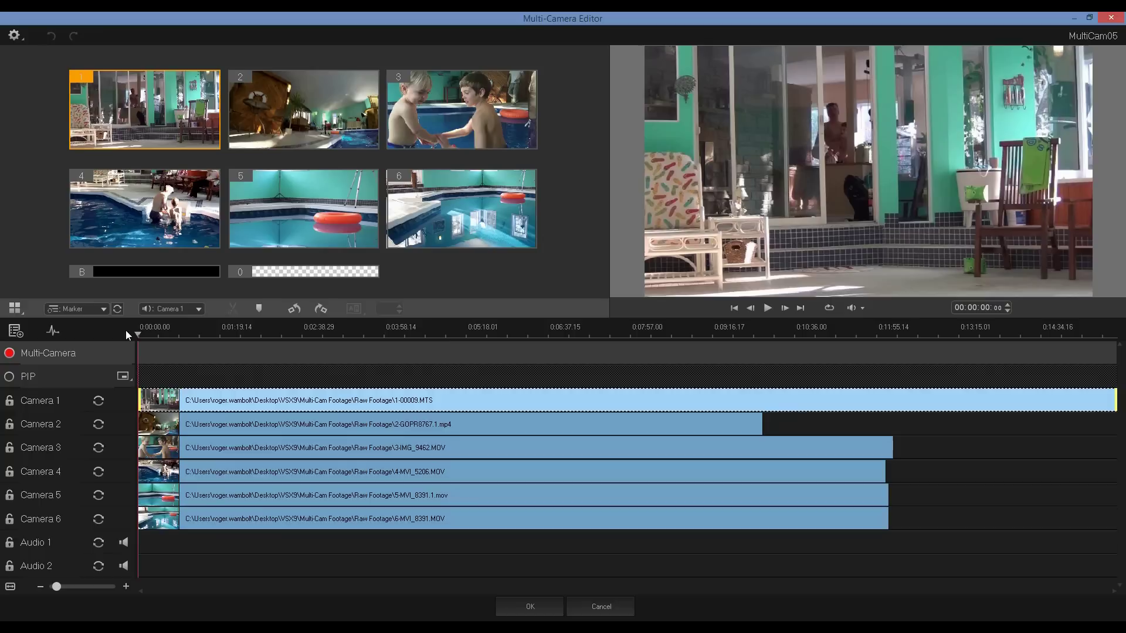
drag(137, 332, 894, 385)
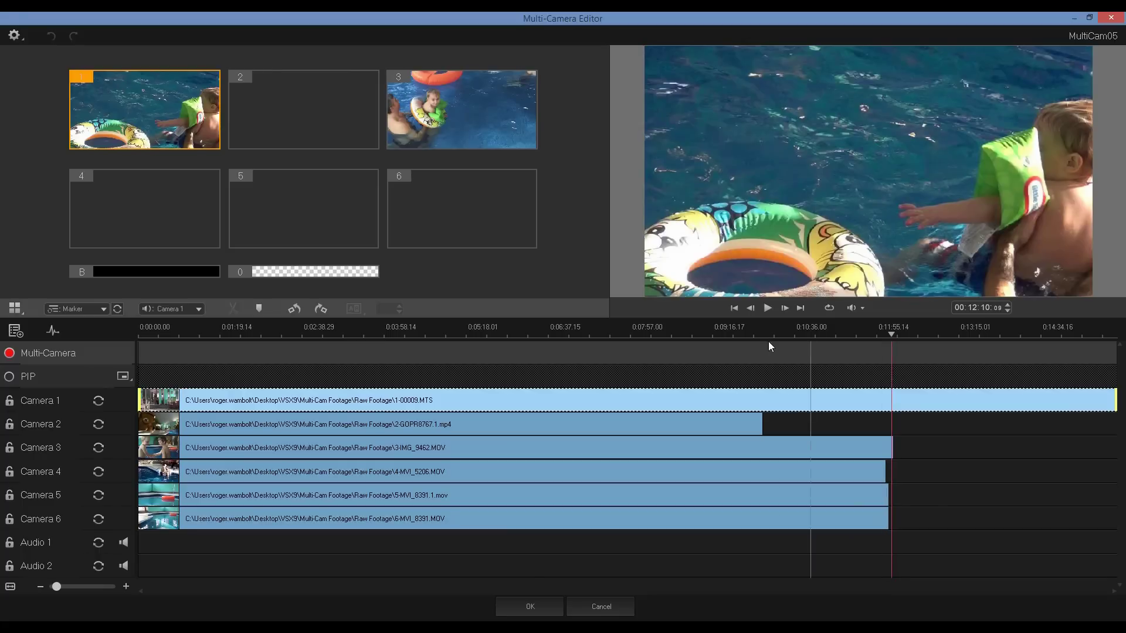
click(768, 309)
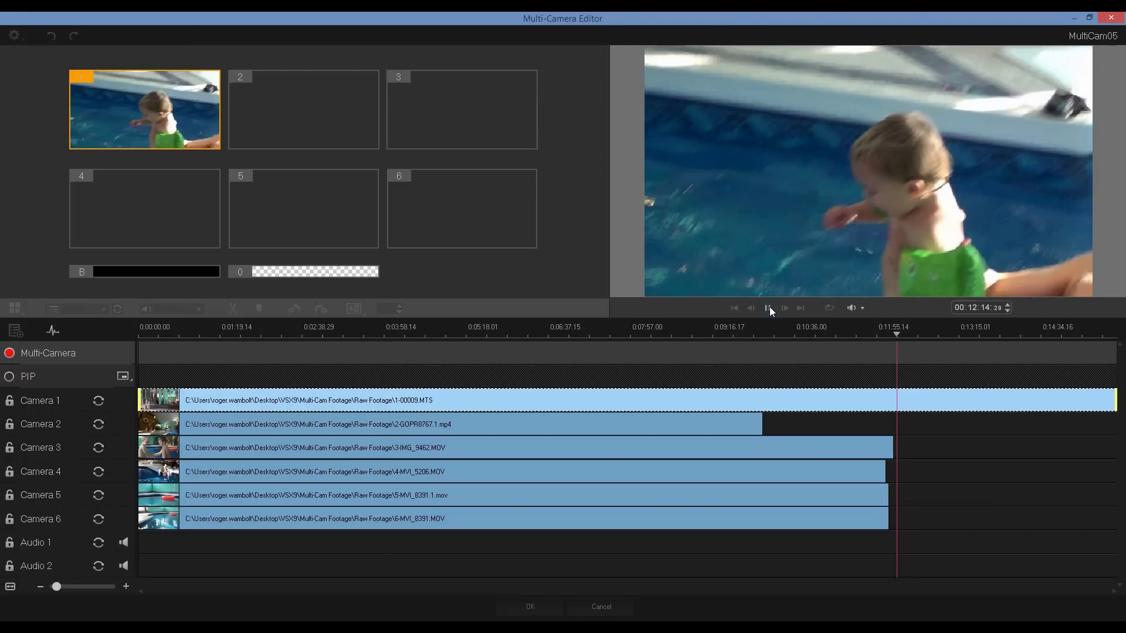
click(769, 308)
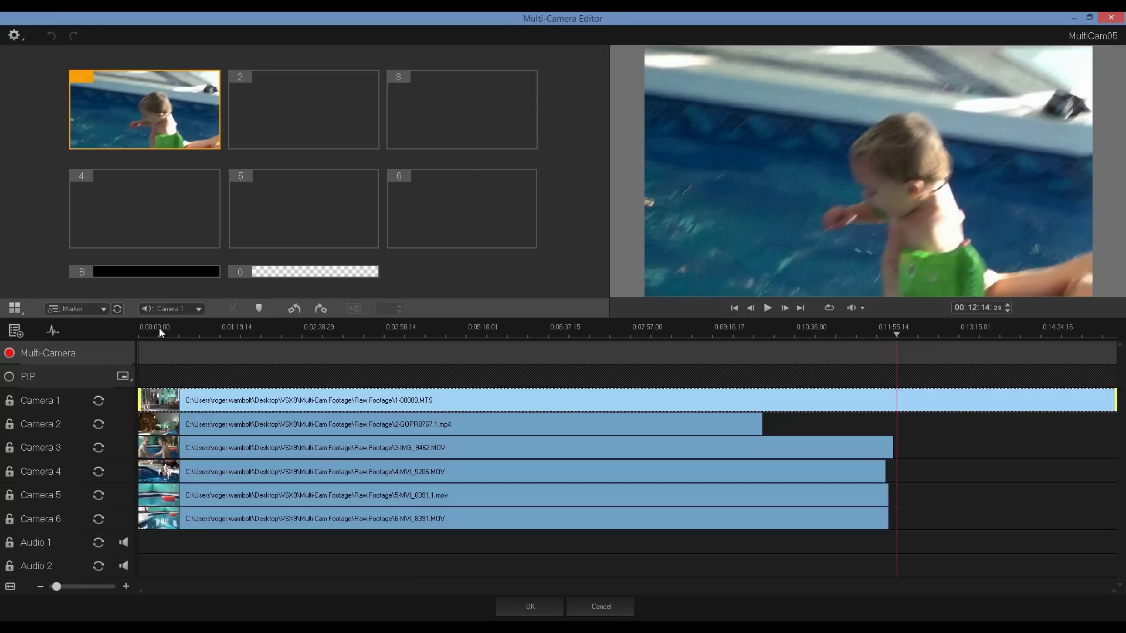
click(260, 308)
Find the matching moment in the Camera 2 clip and set its sync marker there
click(724, 420)
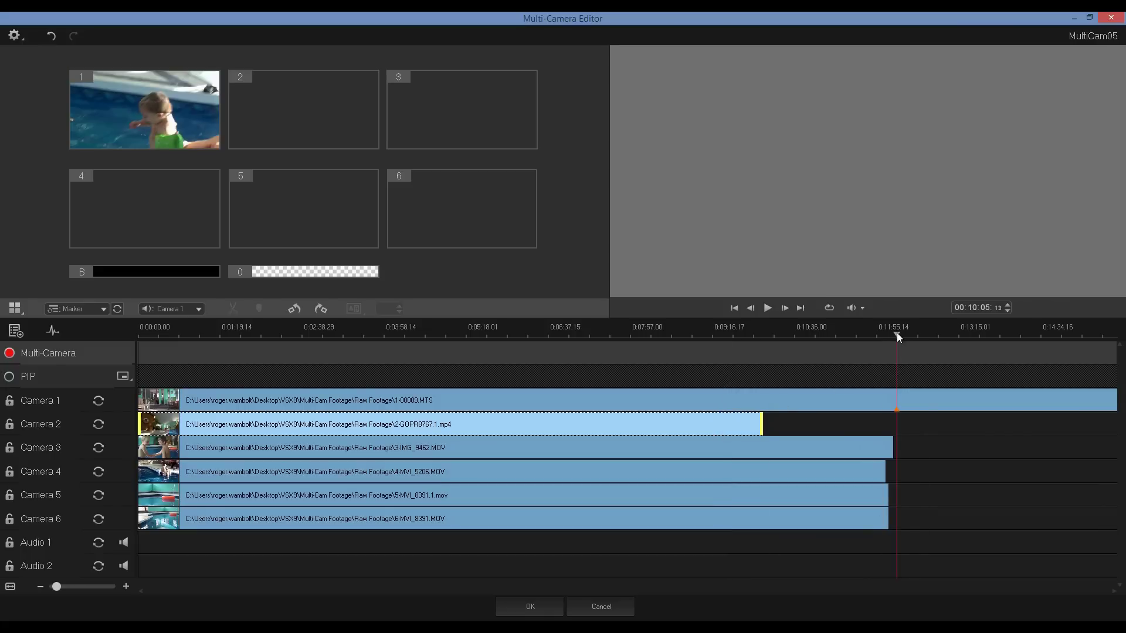
drag(895, 332, 492, 384)
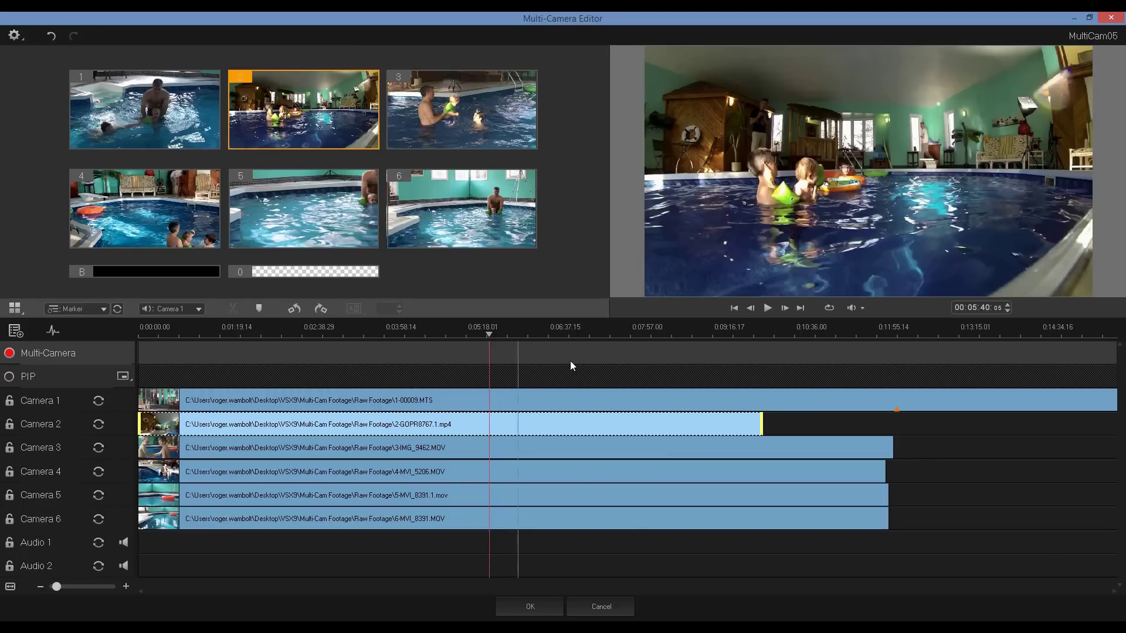
click(768, 309)
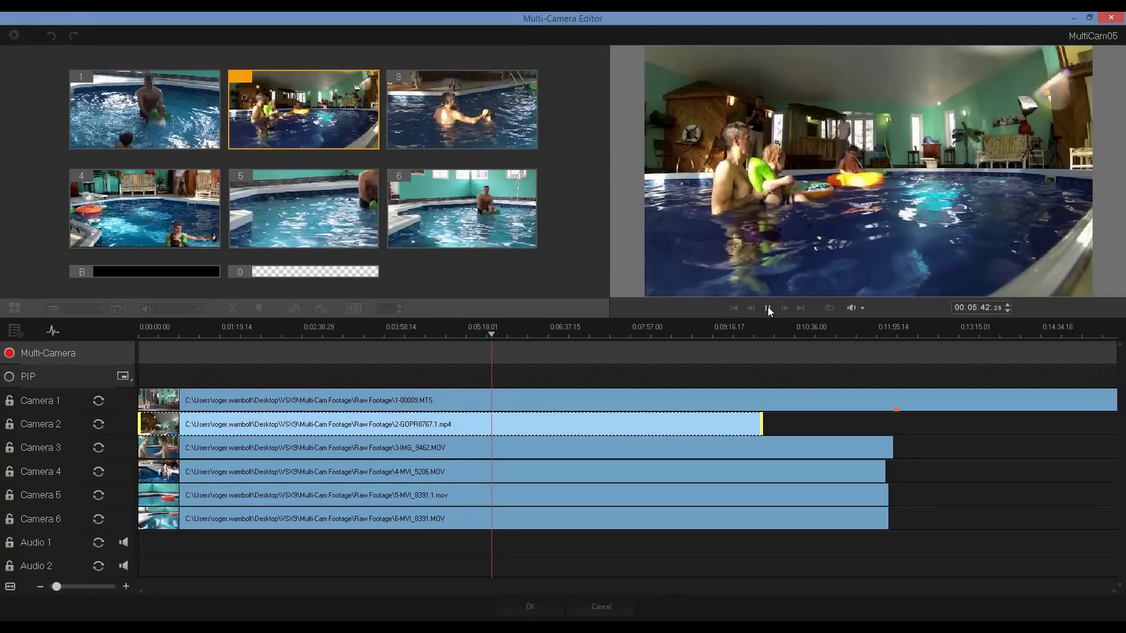
click(768, 307)
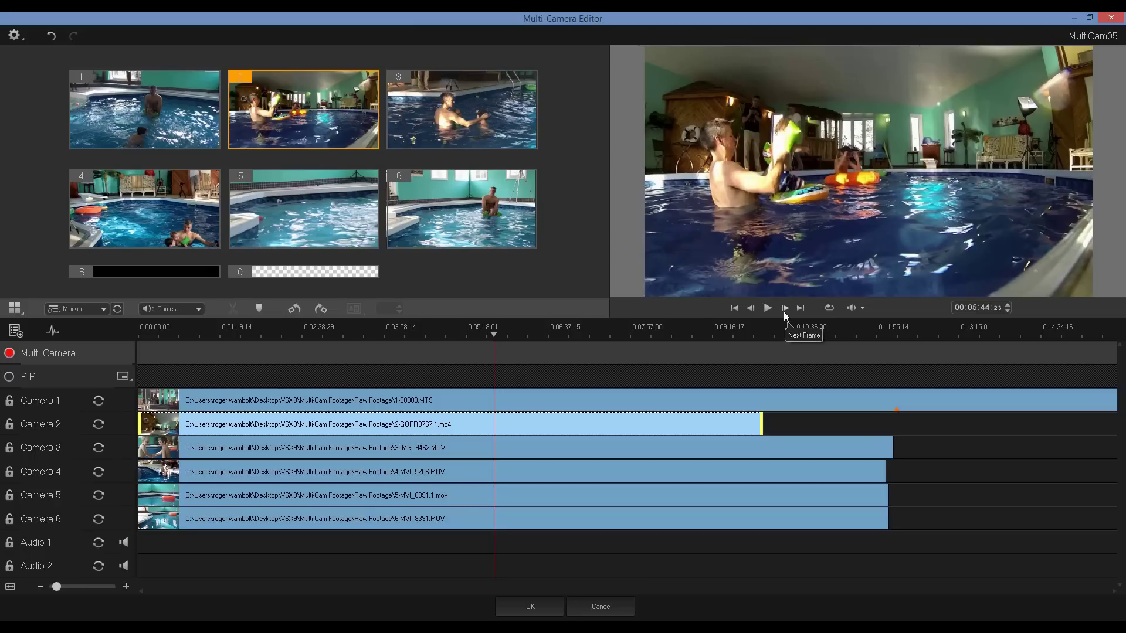
click(258, 308)
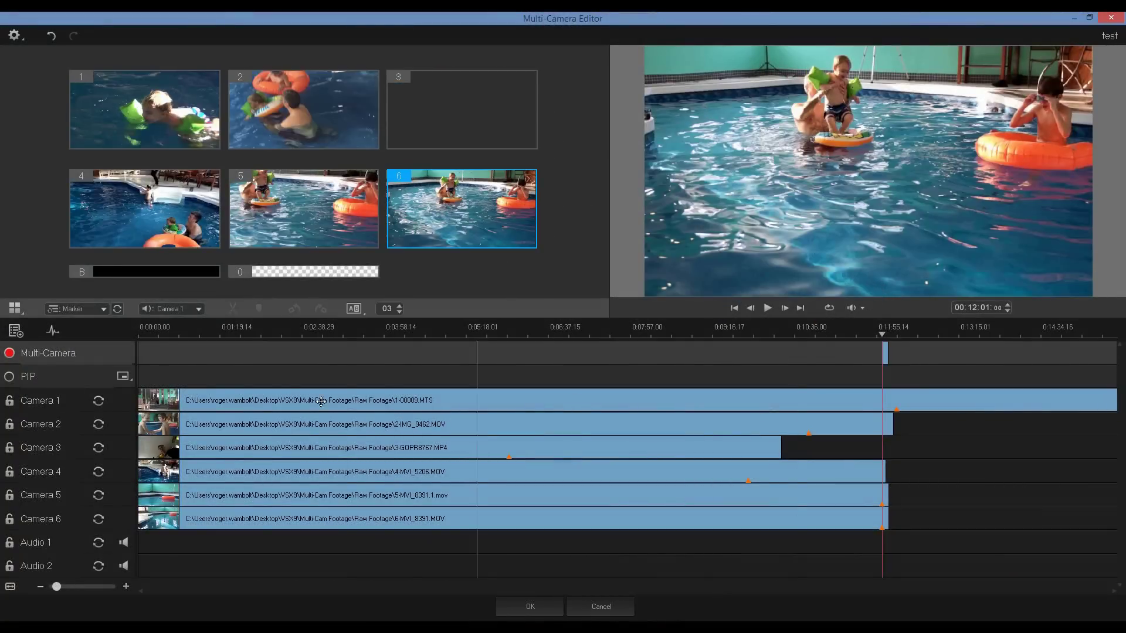
Align the six camera clips on their markers and use Audio 1 as main audio
click(118, 307)
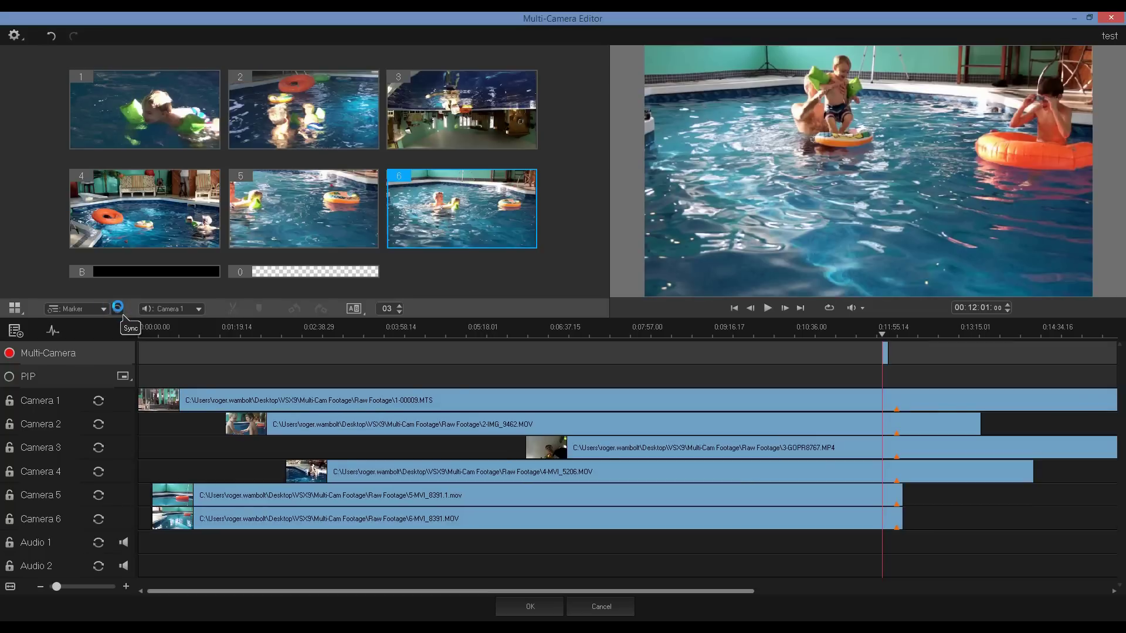
click(192, 310)
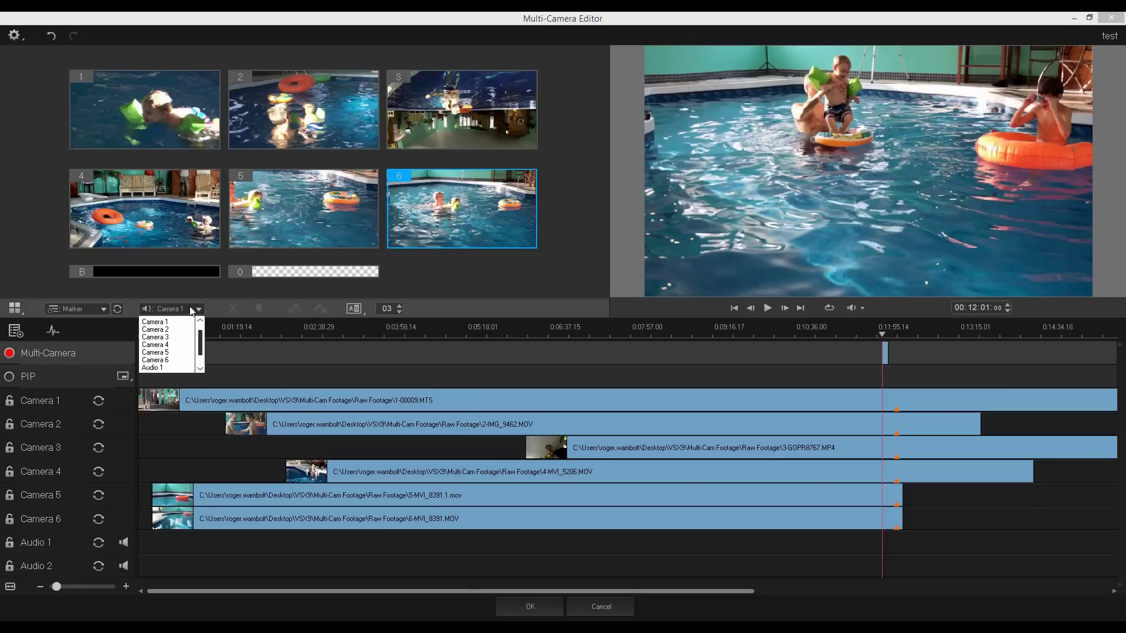
click(157, 369)
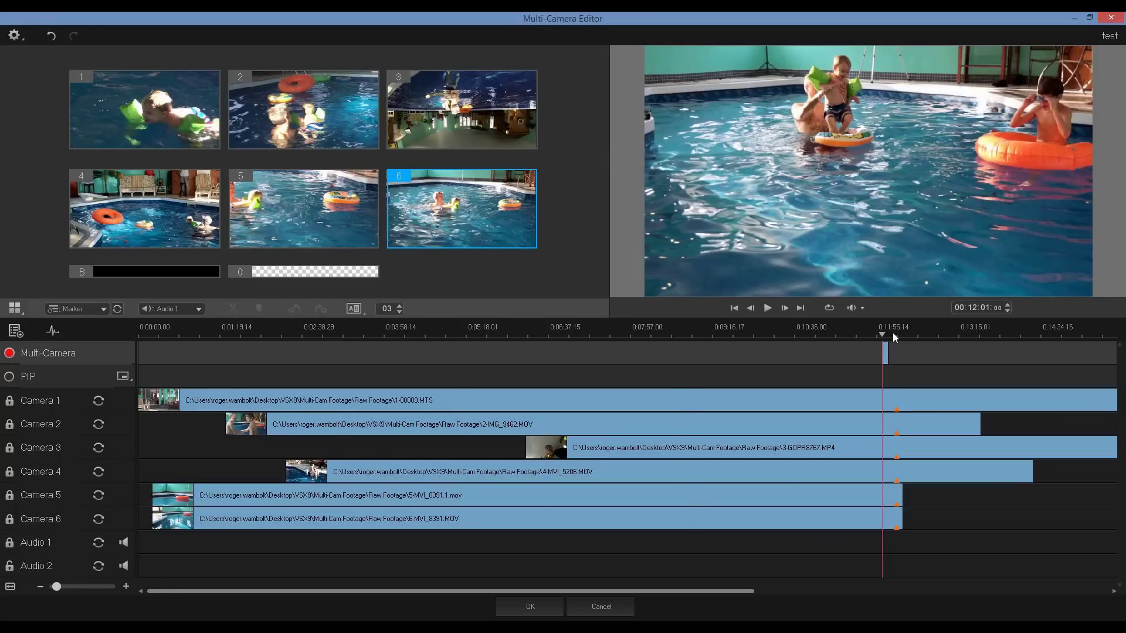
Move the playhead back to about 6:15 and zoom the timeline in around it
drag(884, 332, 525, 389)
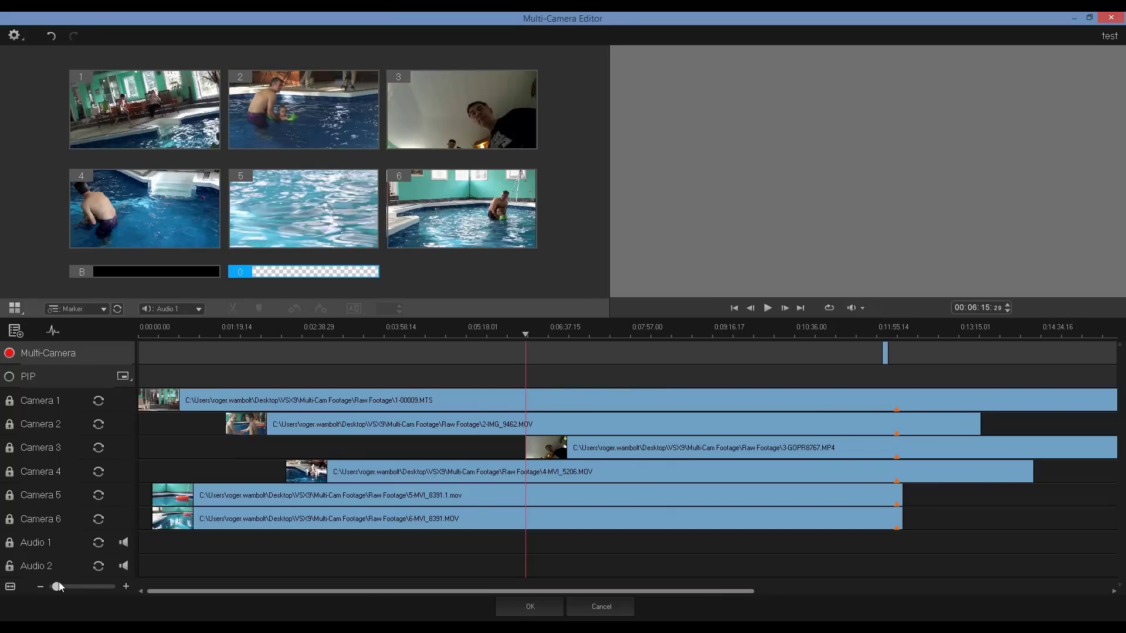
drag(58, 588, 81, 589)
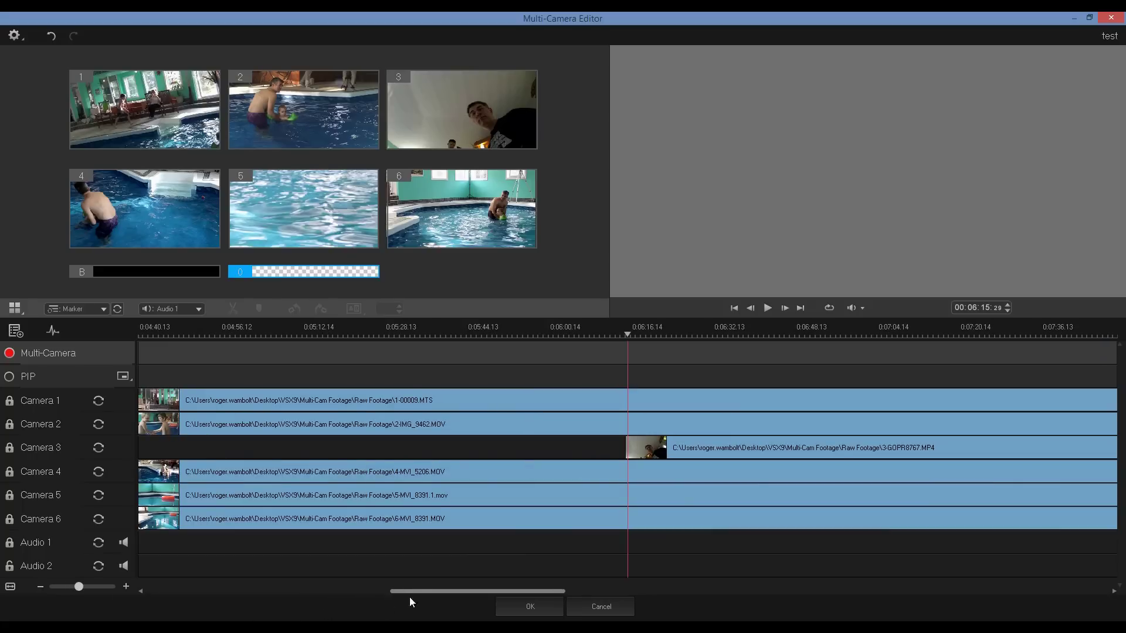
drag(411, 592, 486, 590)
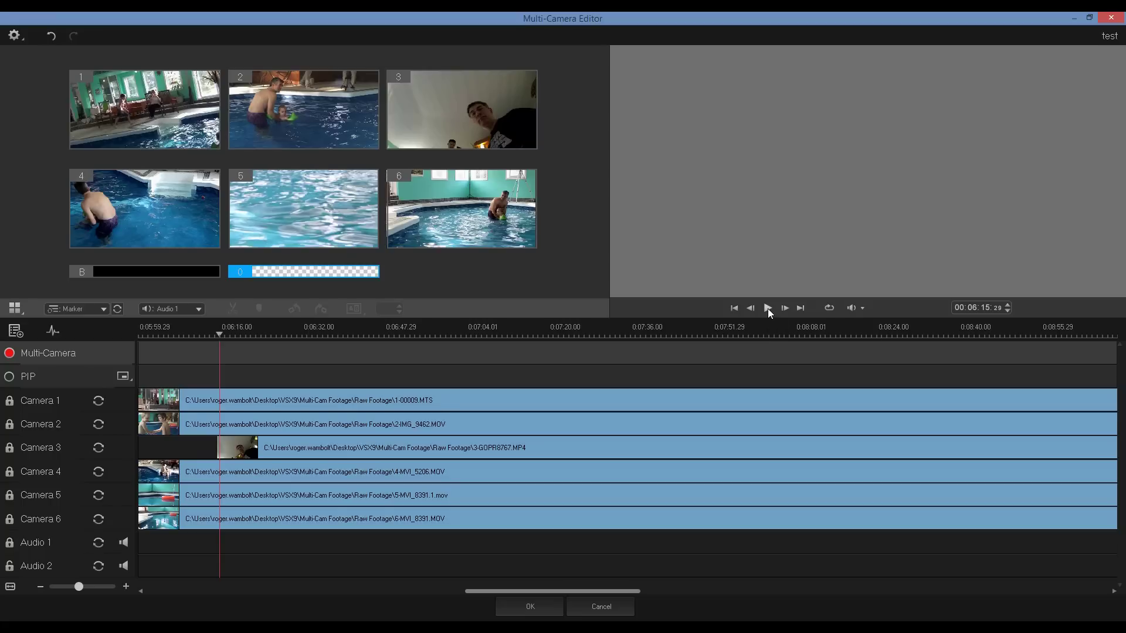
Play from 6:15 and cut live to cameras 6, 6, 1, 2, 3, 6, 2, 1, 3, 1
click(768, 308)
click(484, 212)
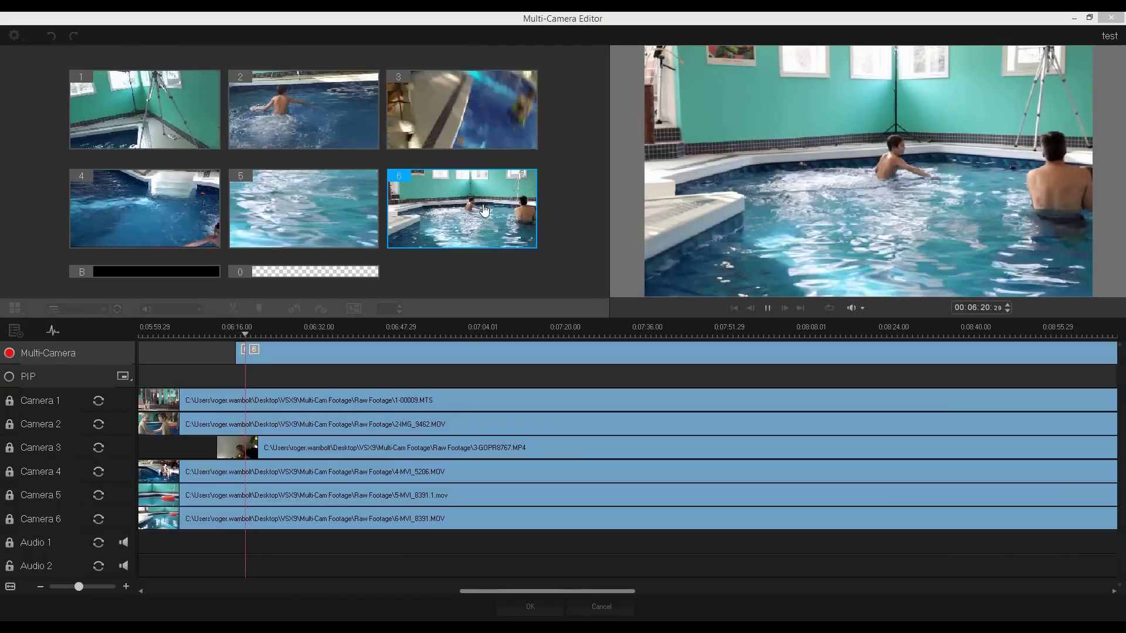
click(485, 210)
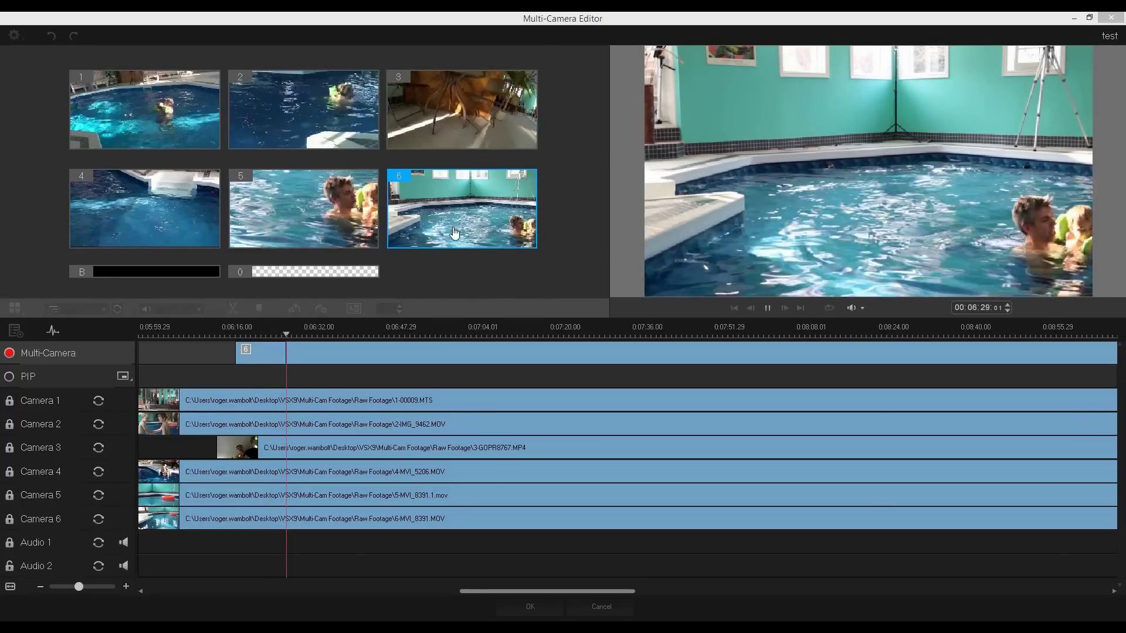
click(123, 93)
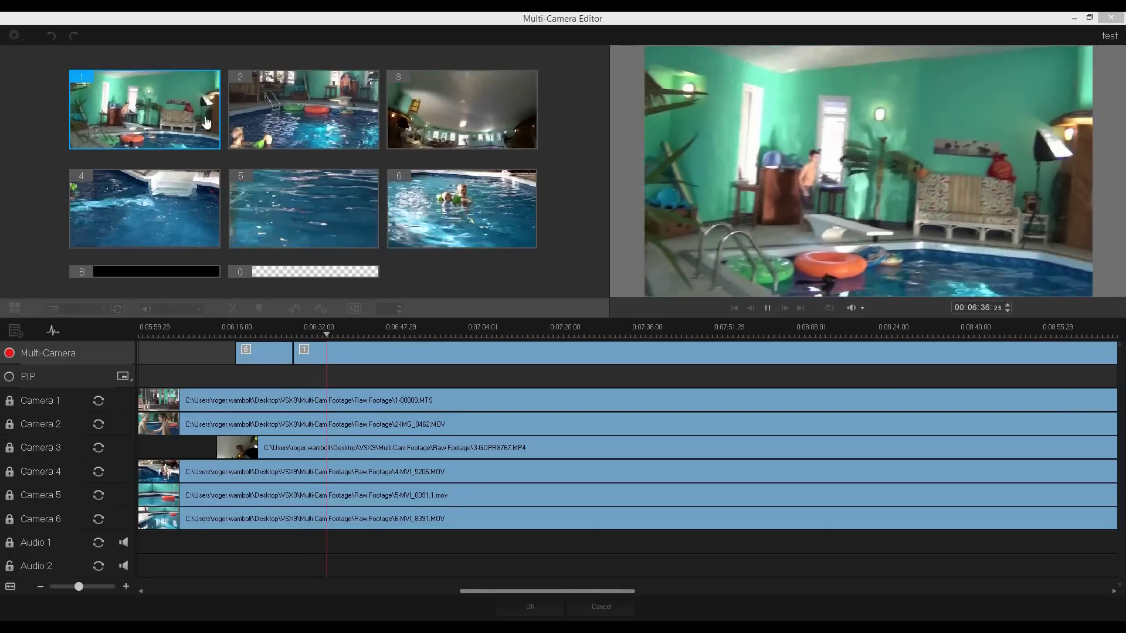
click(278, 104)
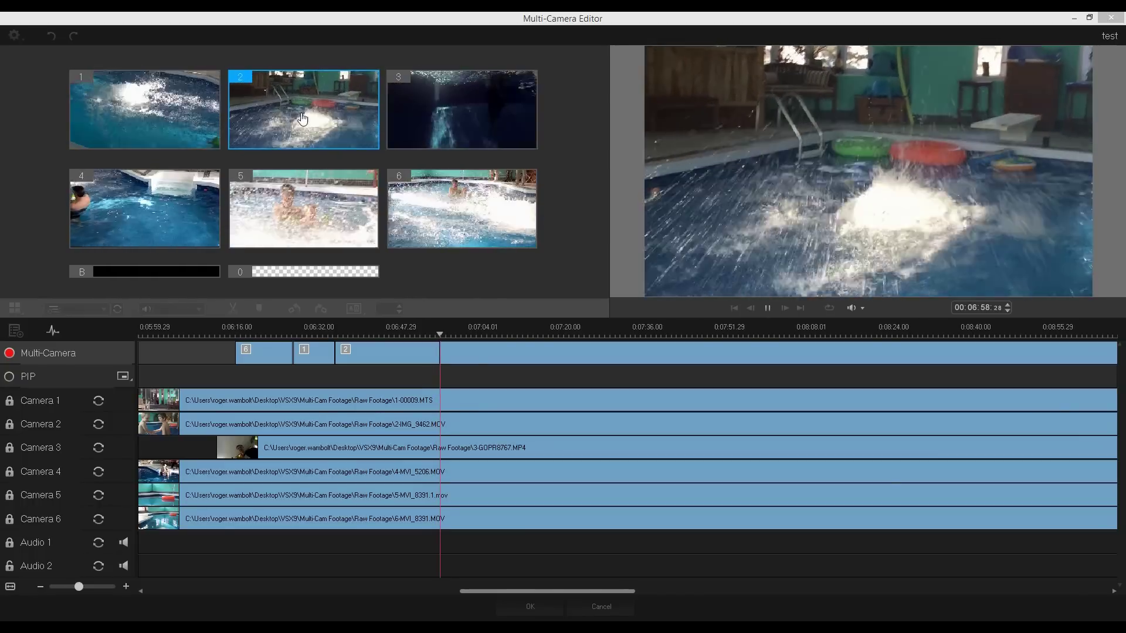
click(453, 88)
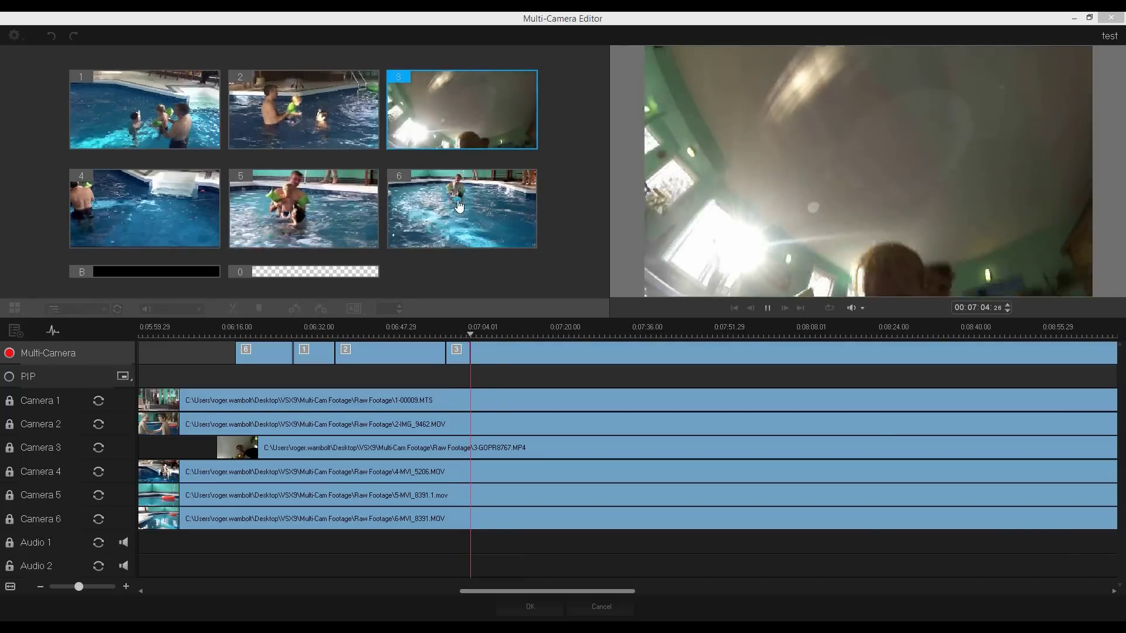
click(460, 204)
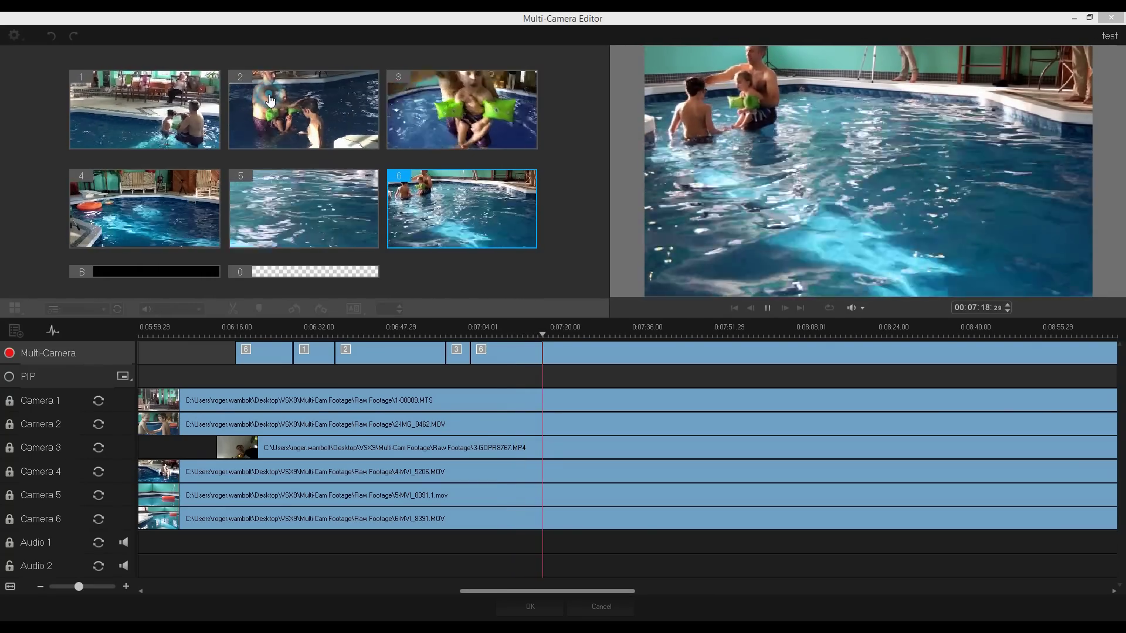
click(270, 100)
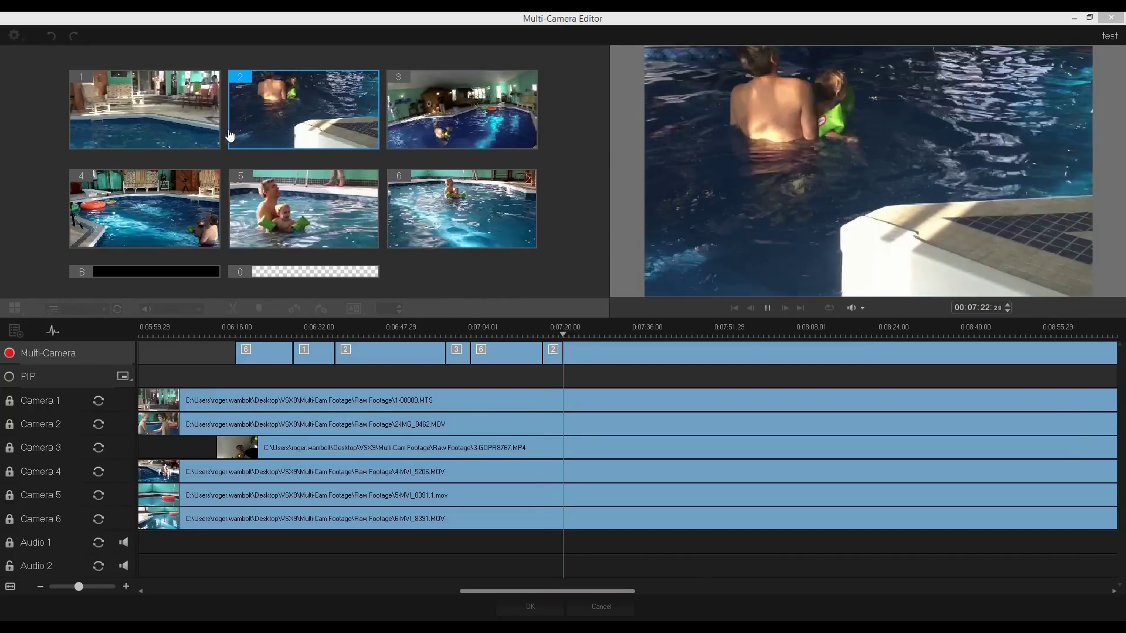
click(193, 113)
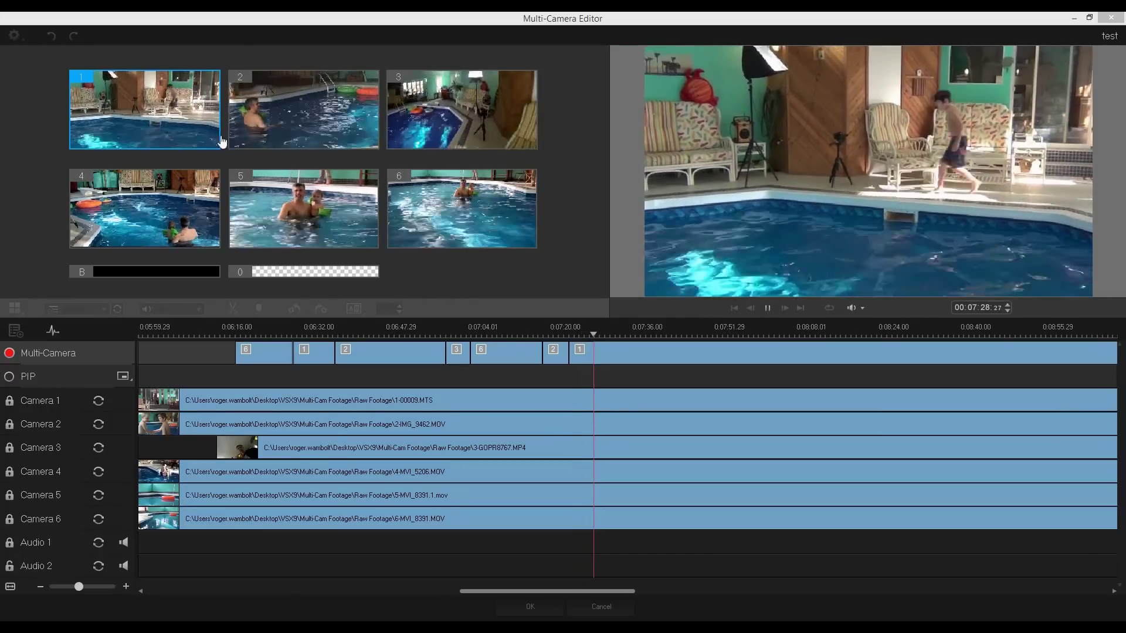
click(465, 107)
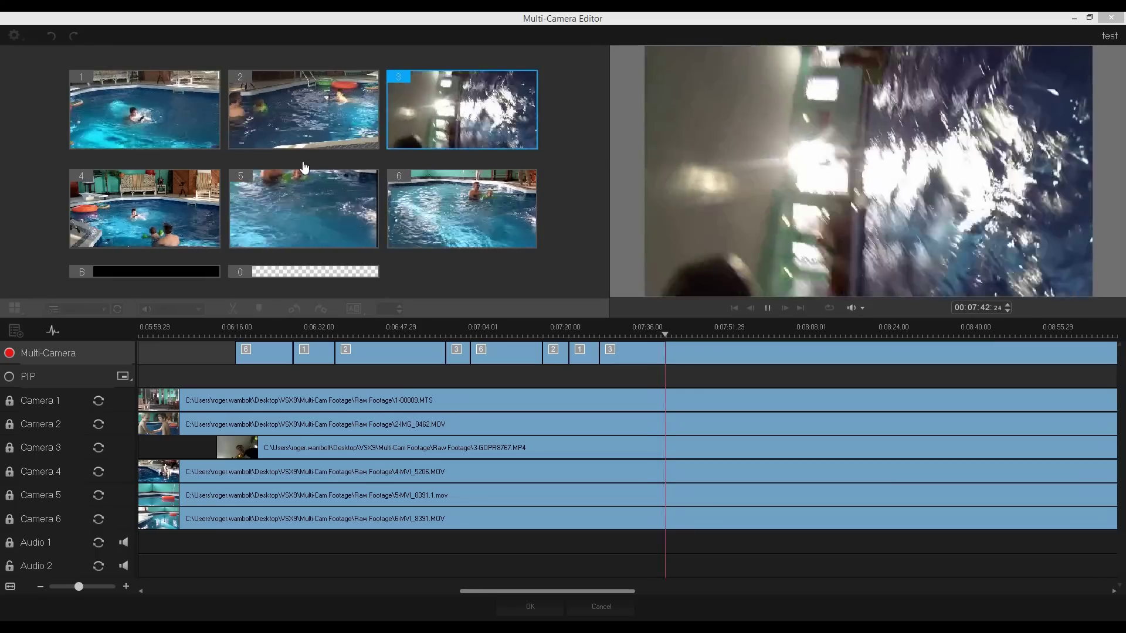
click(152, 124)
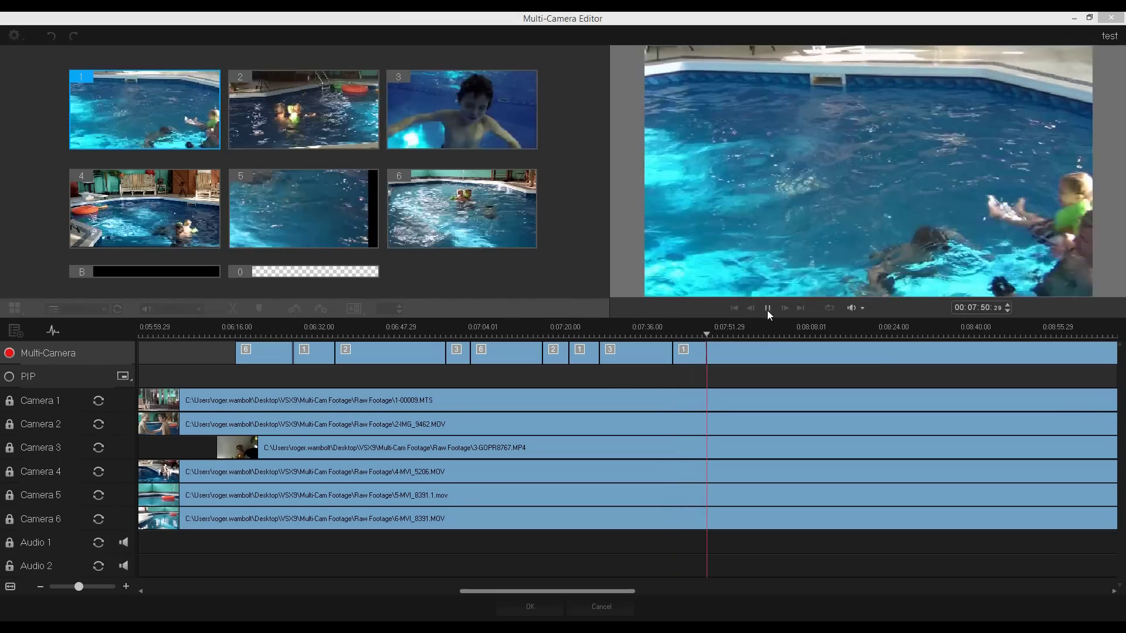
Cut to camera 6, stop, add a camera 3 cut near 7:53, then return to 6:18
key(6)
click(767, 308)
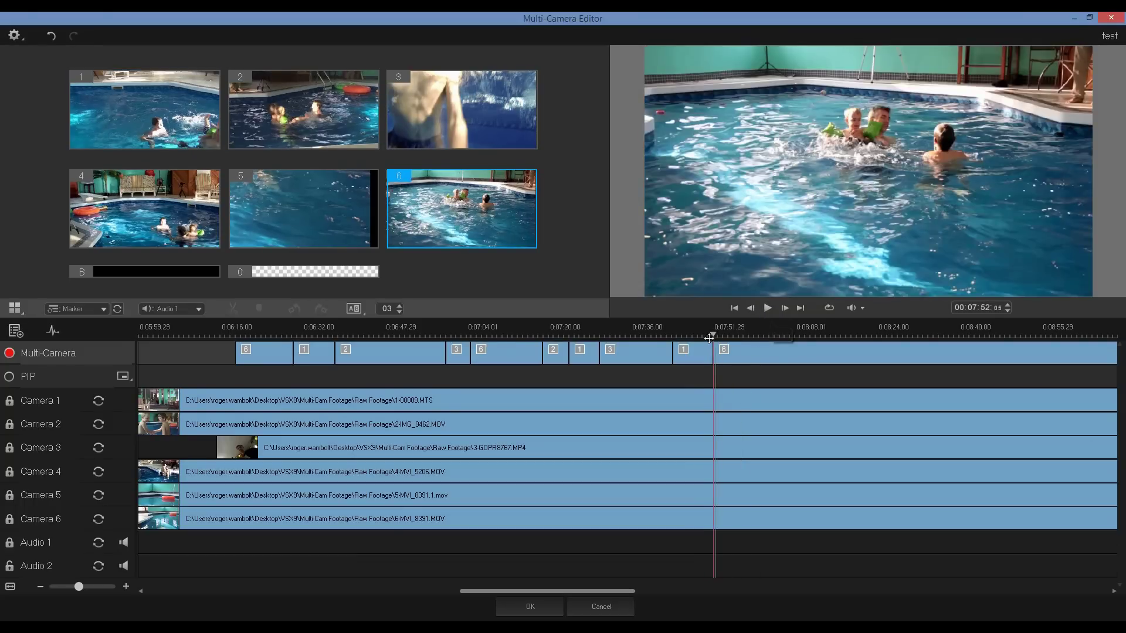
drag(713, 336, 745, 340)
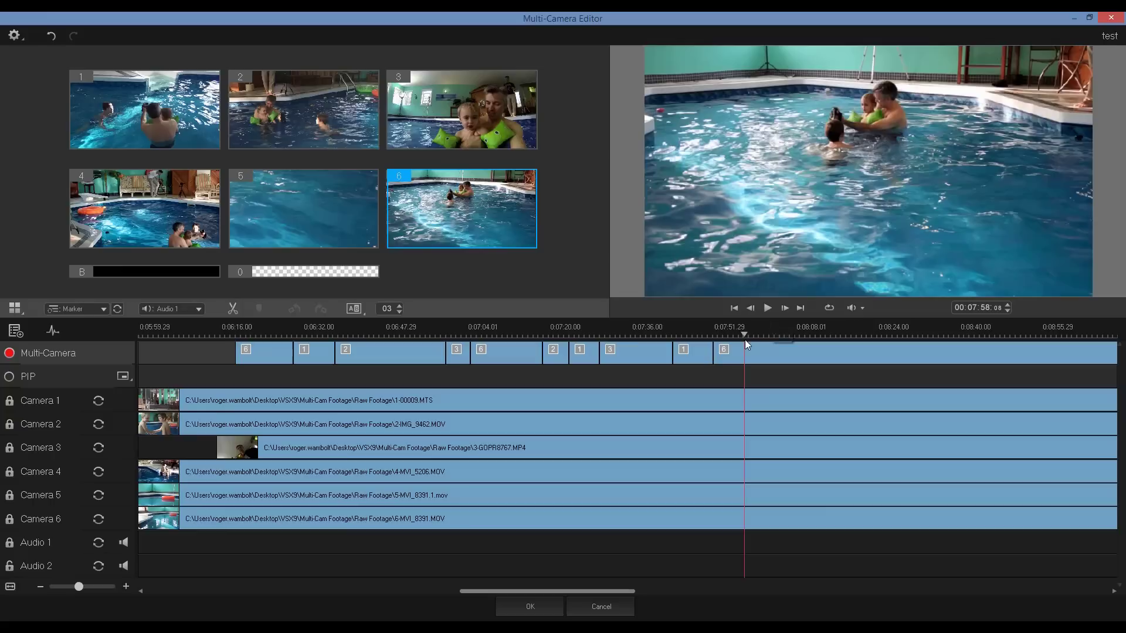
click(514, 101)
drag(744, 336, 762, 339)
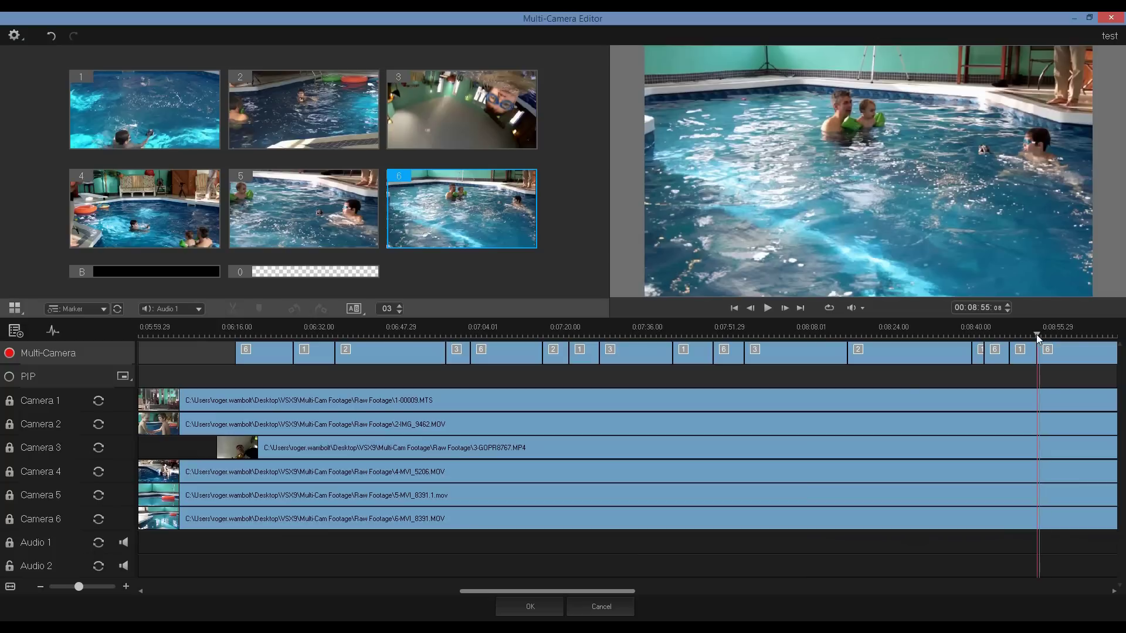
drag(1038, 332, 241, 389)
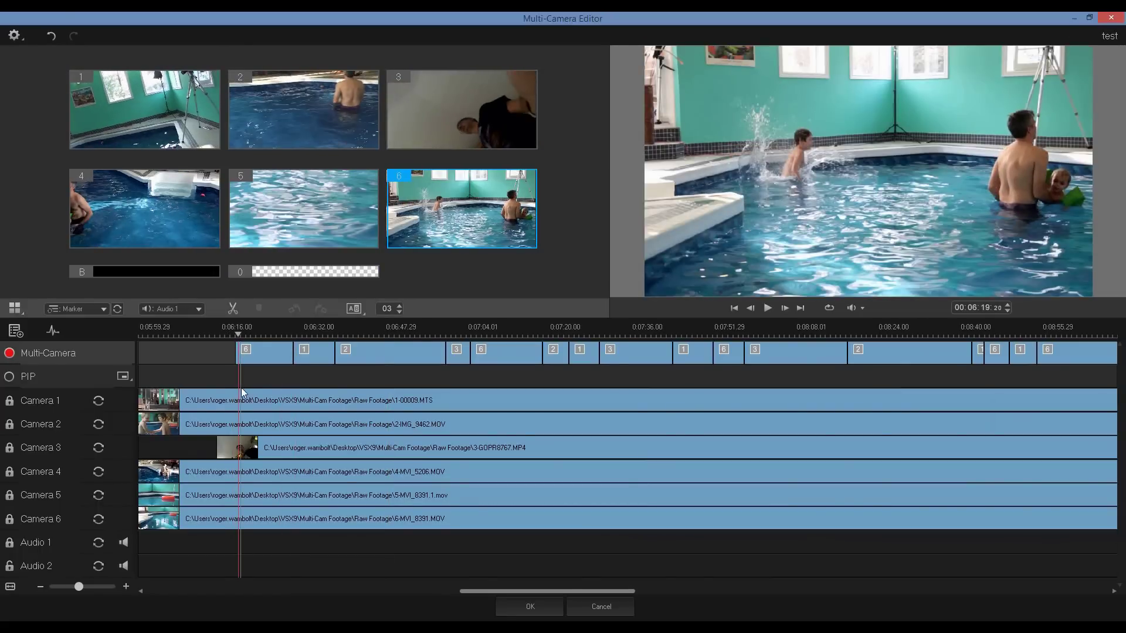
Switch to PIP recording with the inset at bottom right and start playback
click(10, 376)
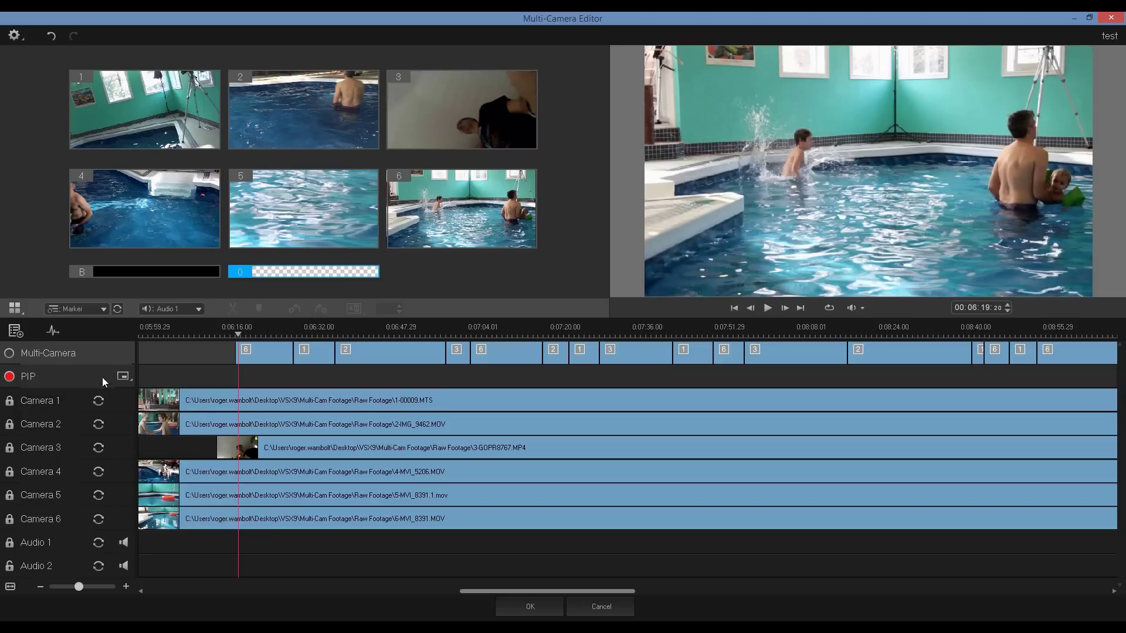
click(127, 375)
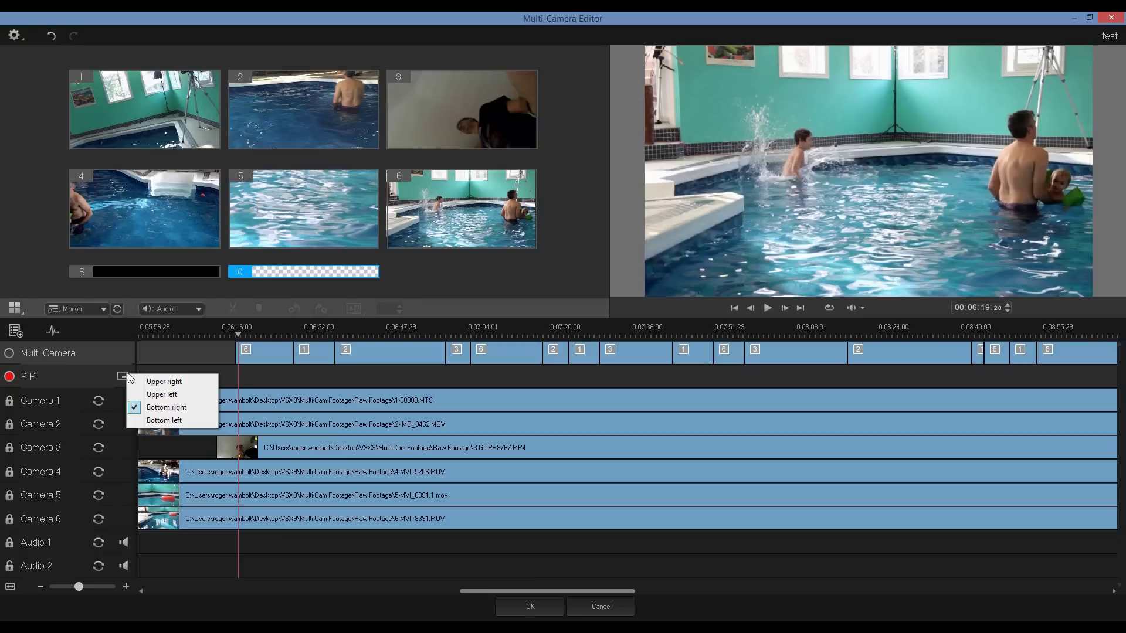
click(766, 307)
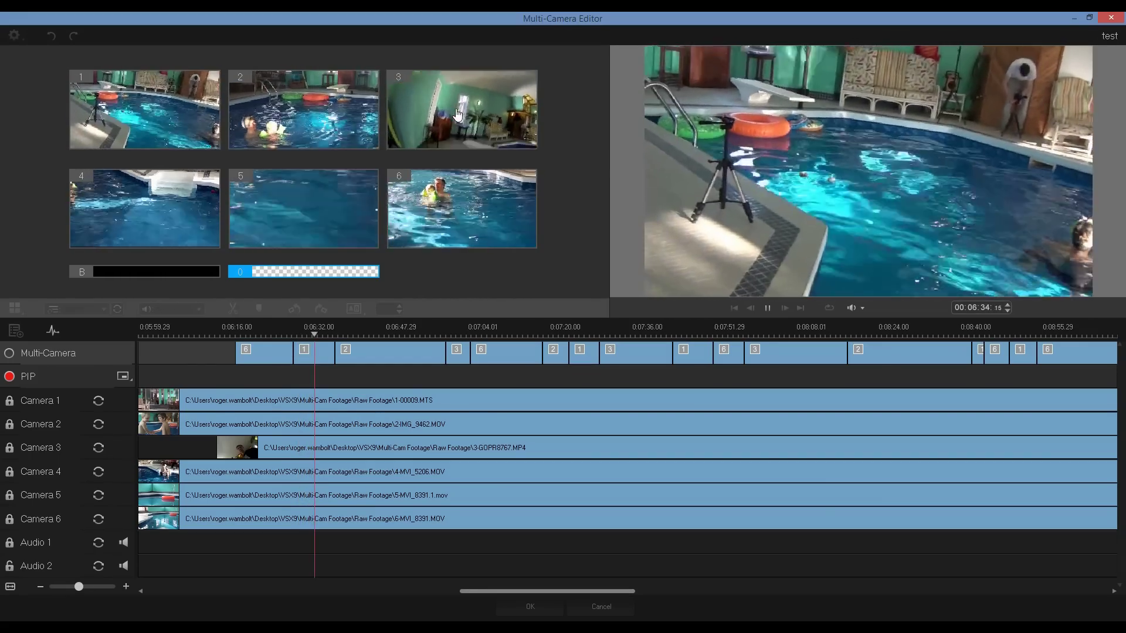
During playback, record PIP insets from camera 3, camera 1, then camera 5 switching to camera 3, and stop
click(445, 117)
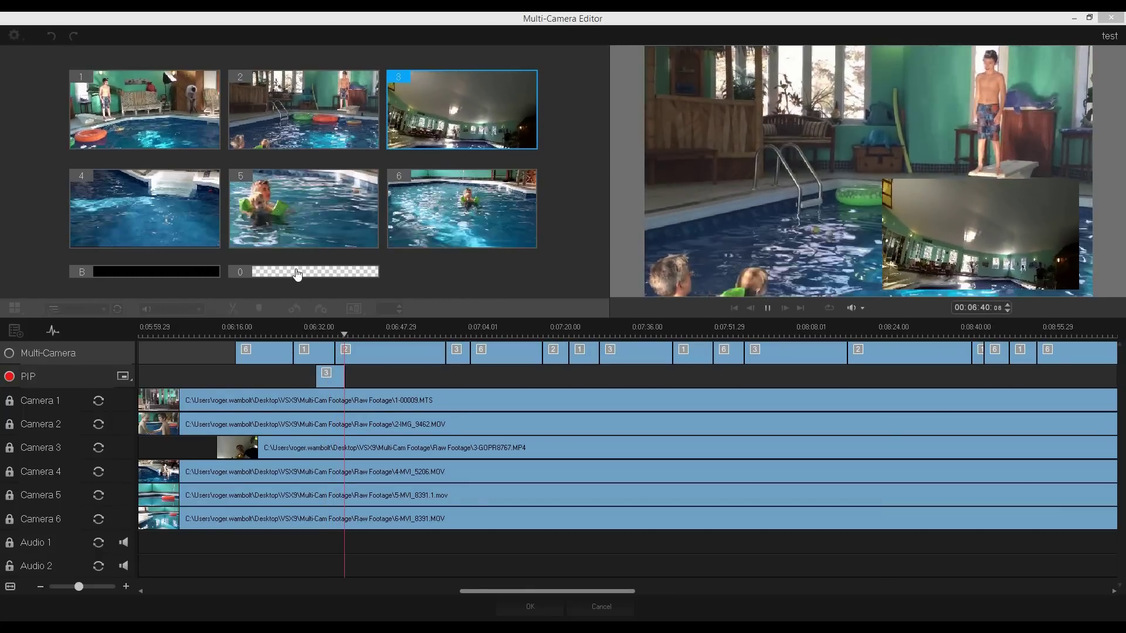
click(298, 274)
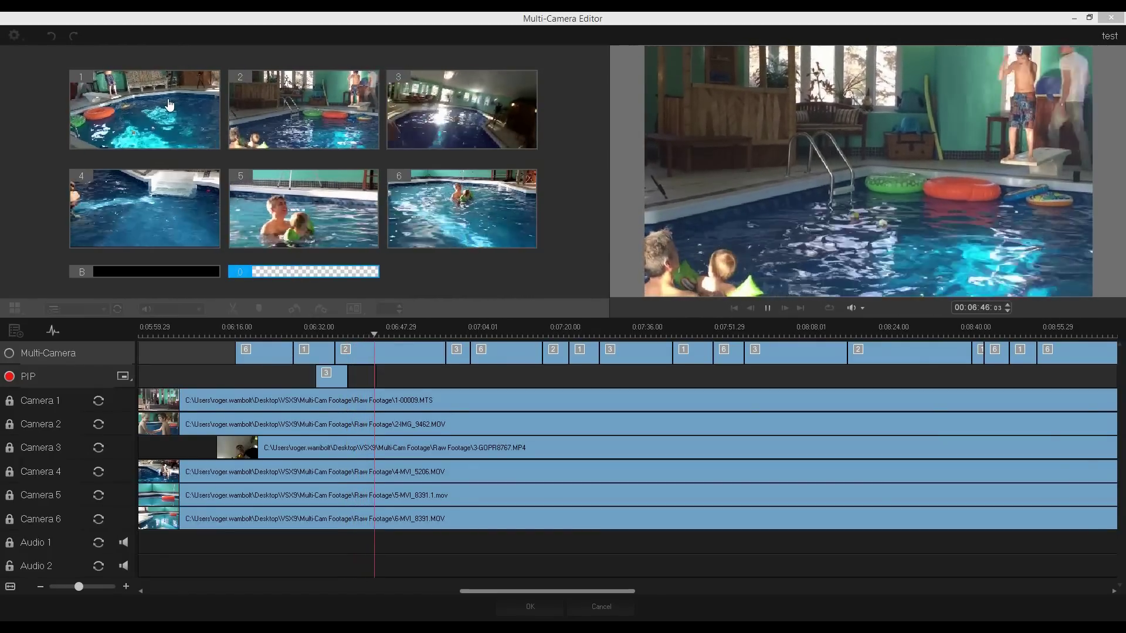
click(170, 108)
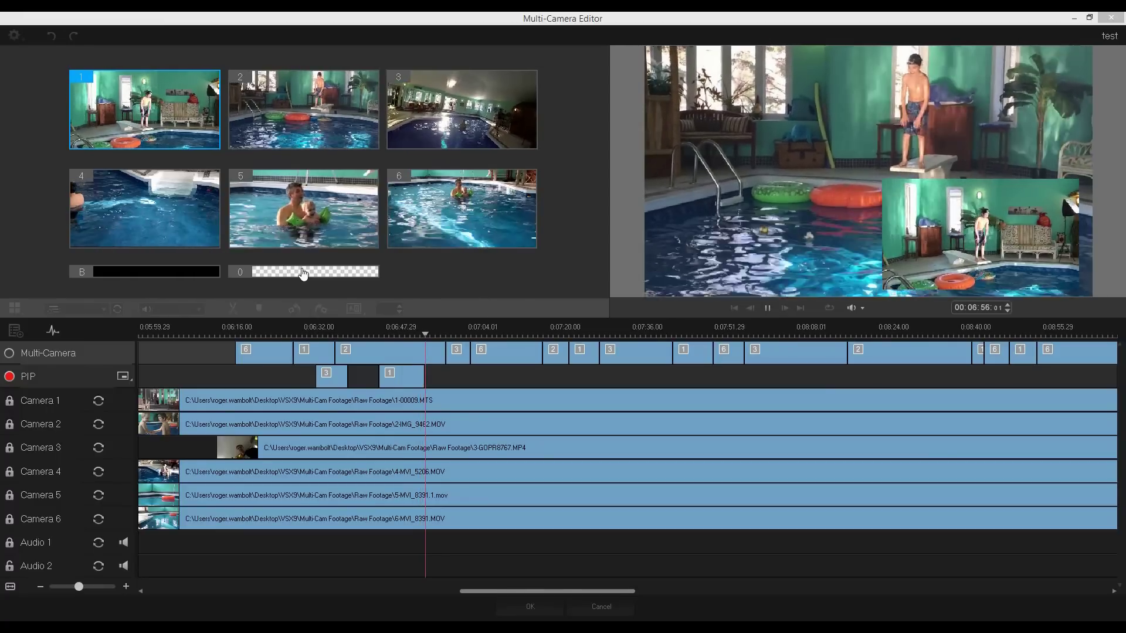
click(303, 272)
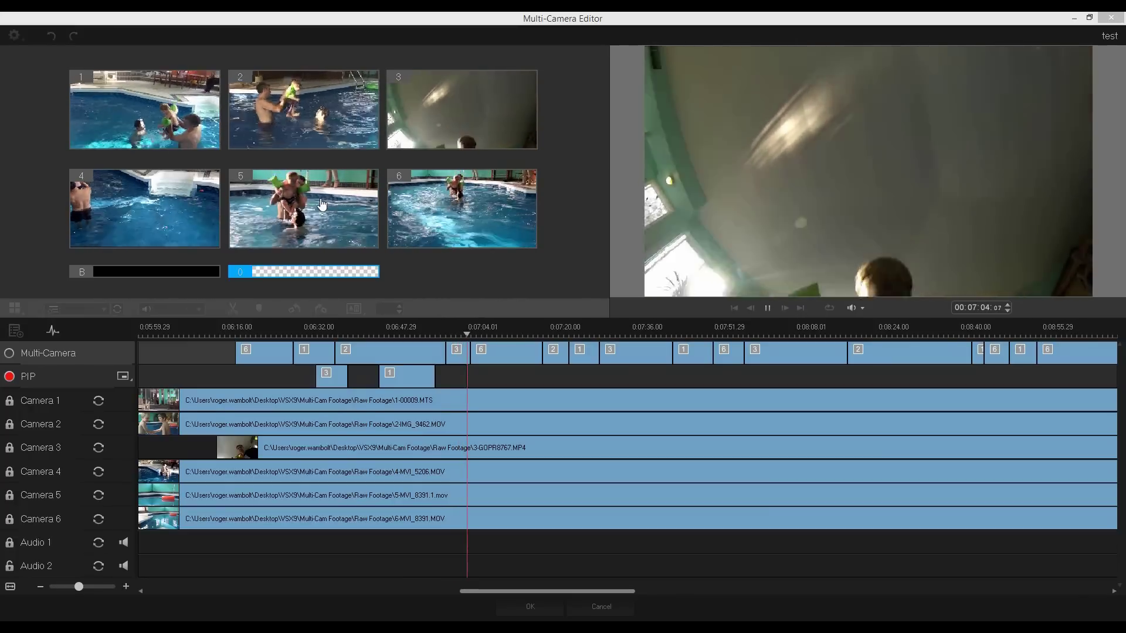
click(319, 207)
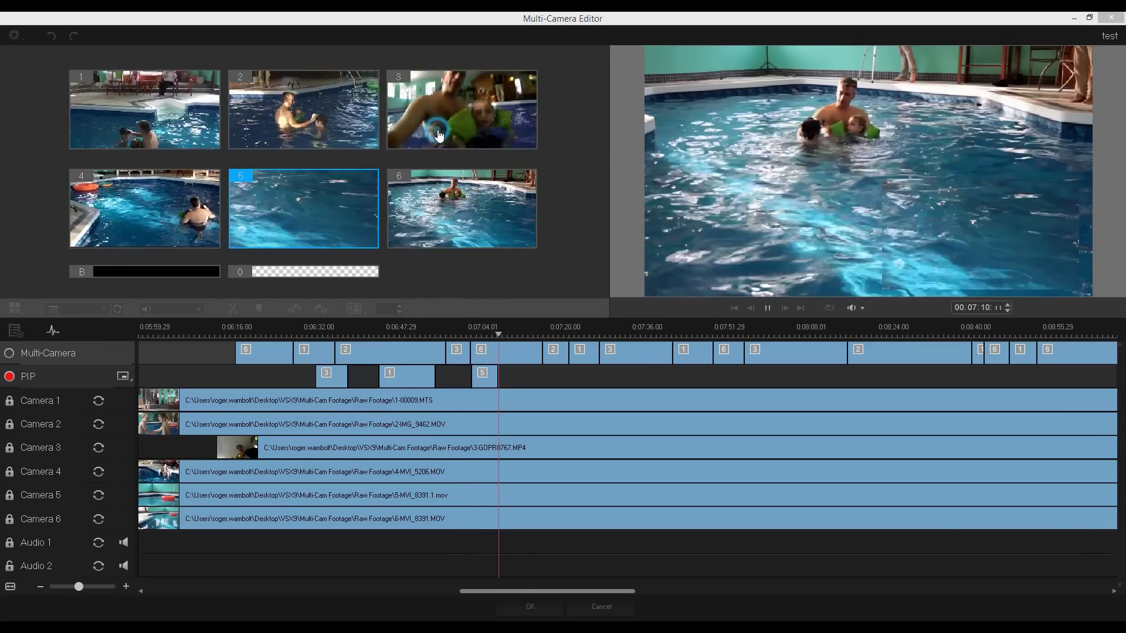
click(415, 138)
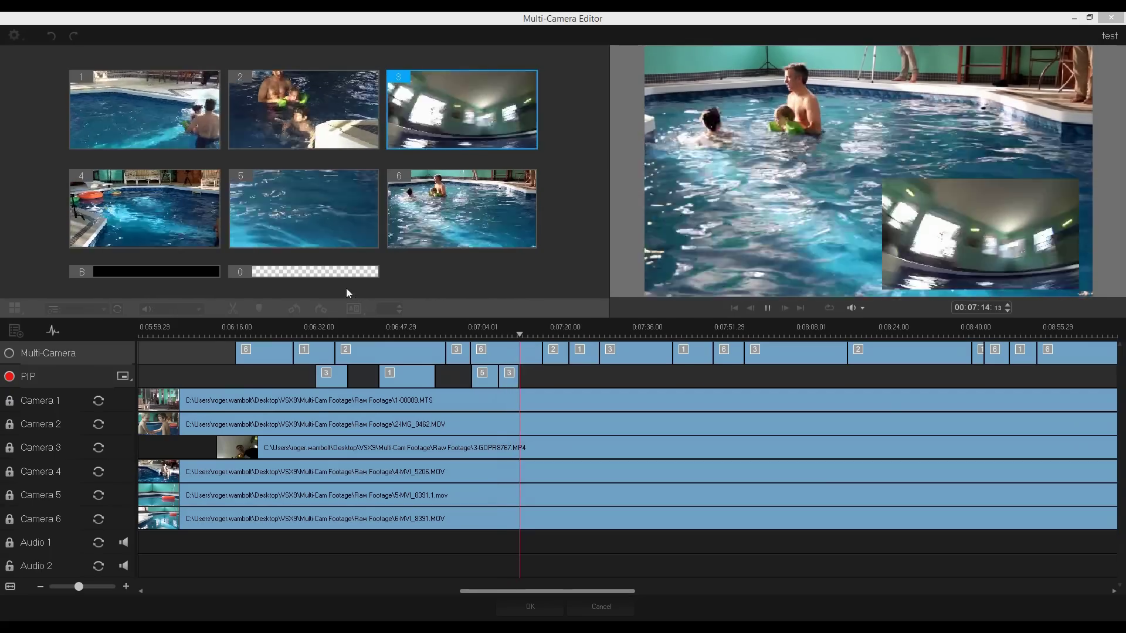
click(346, 273)
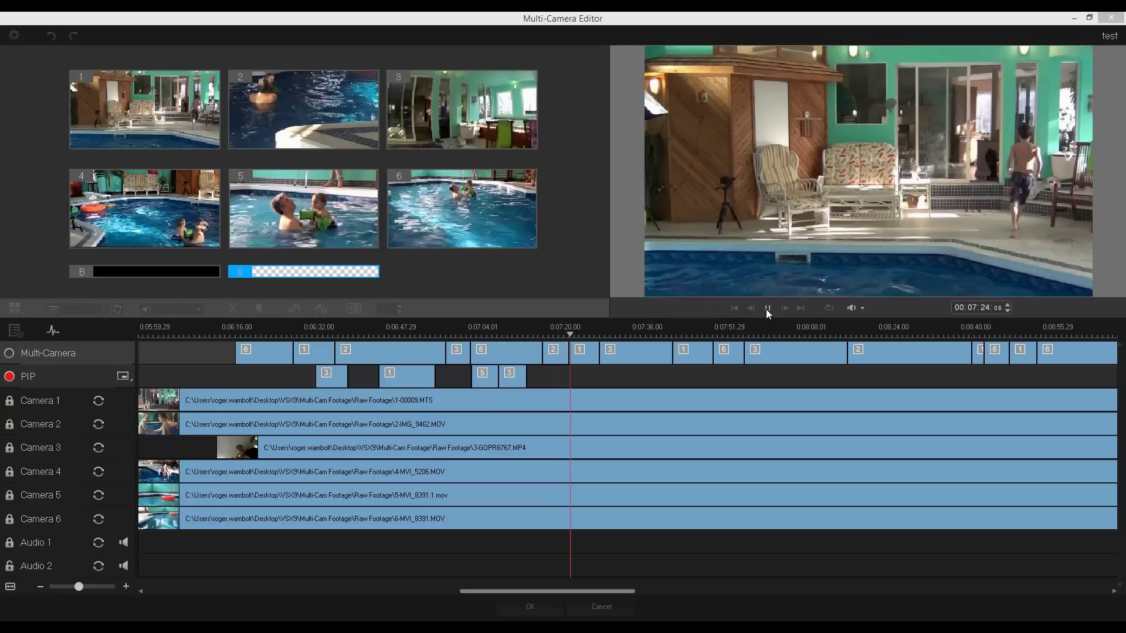
click(765, 309)
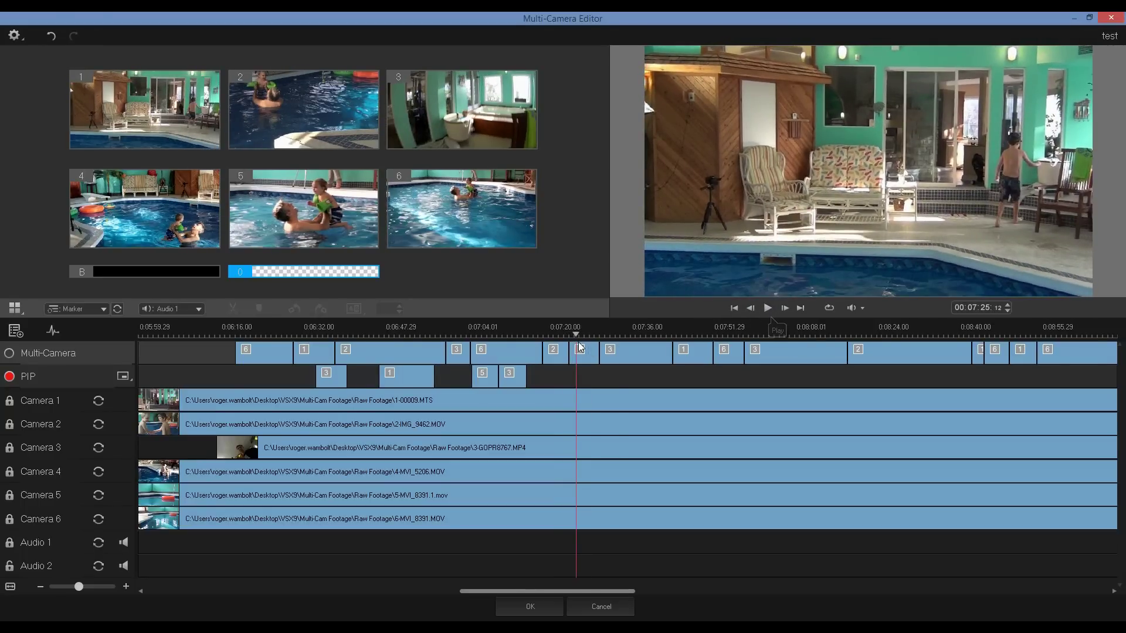
Add transitions at the camera 6-to-1 and camera 1-to-2 cuts, then scrub to the following cuts
drag(575, 333, 279, 351)
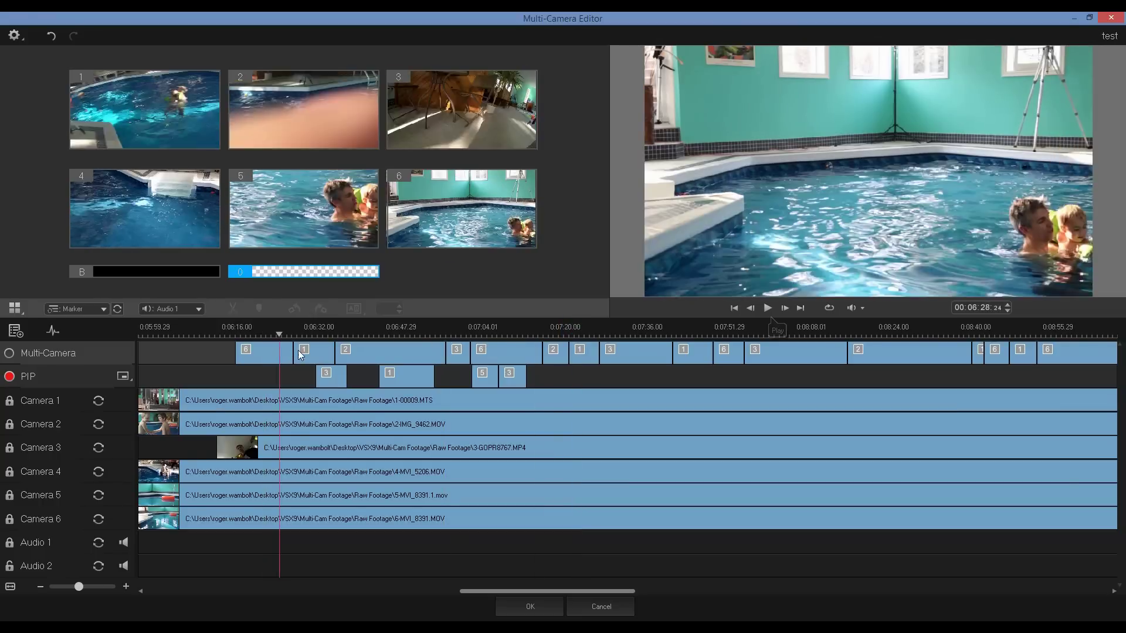
click(275, 351)
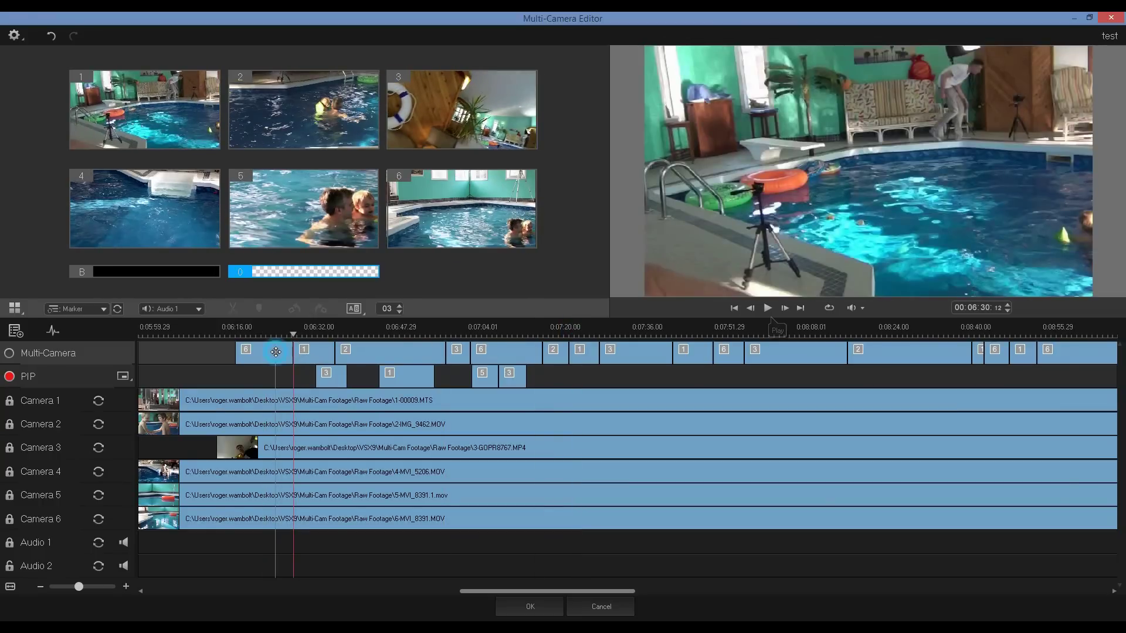
click(353, 309)
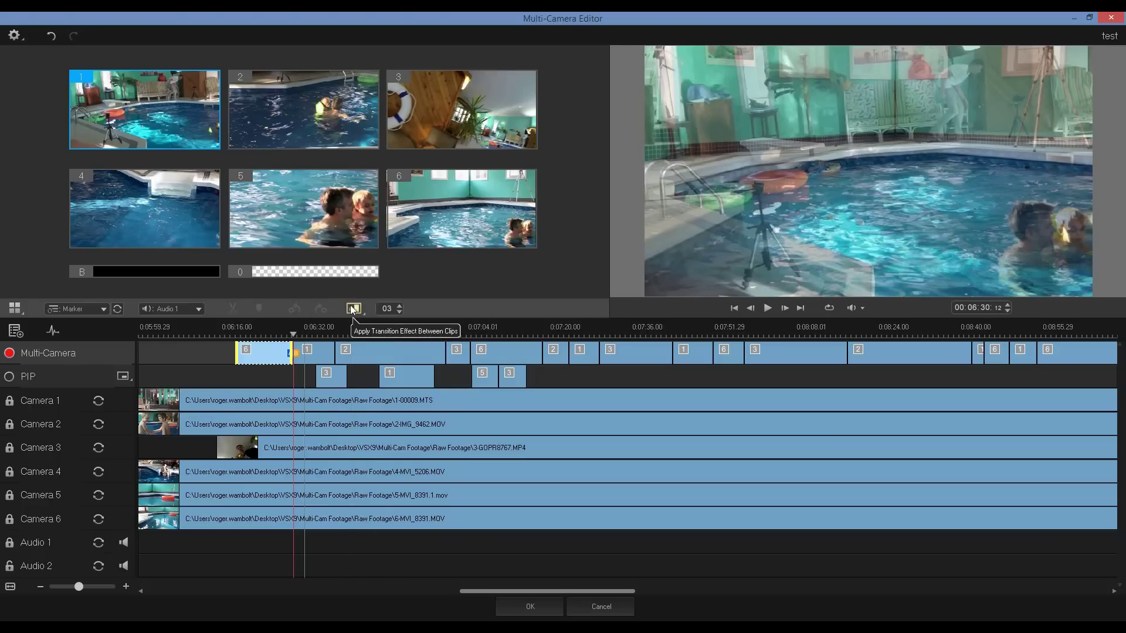
drag(295, 336, 337, 334)
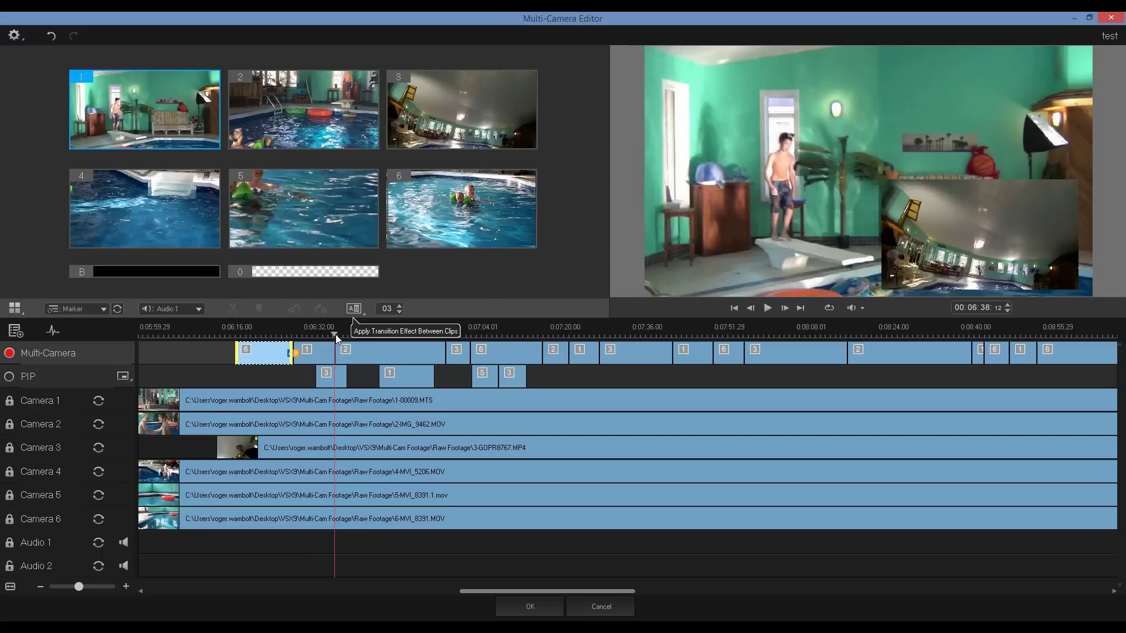
click(326, 350)
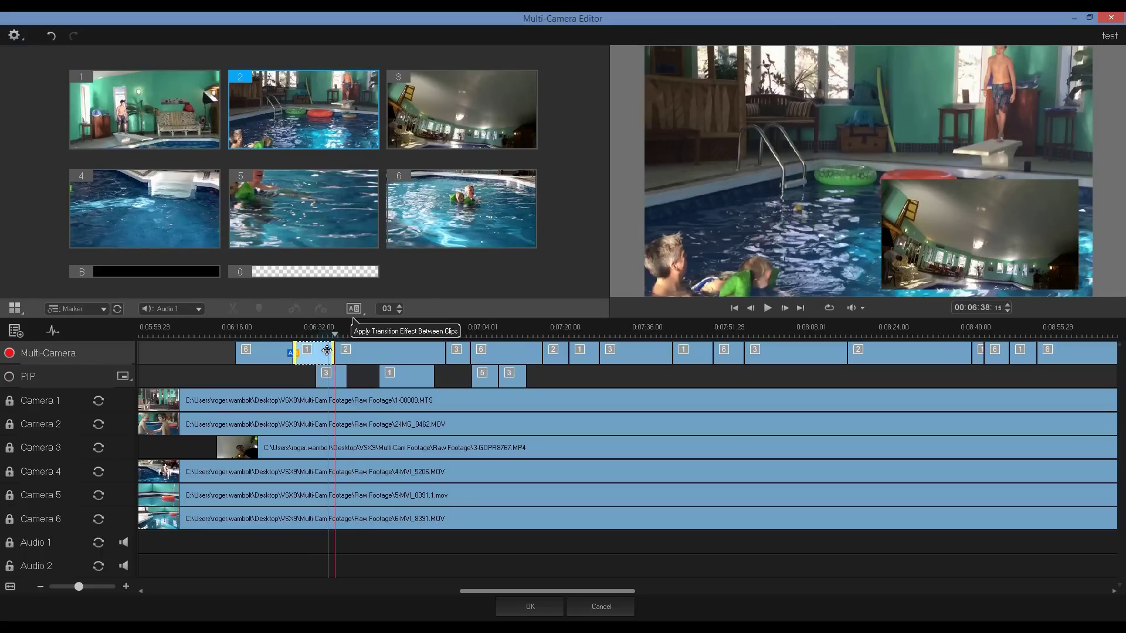
click(353, 309)
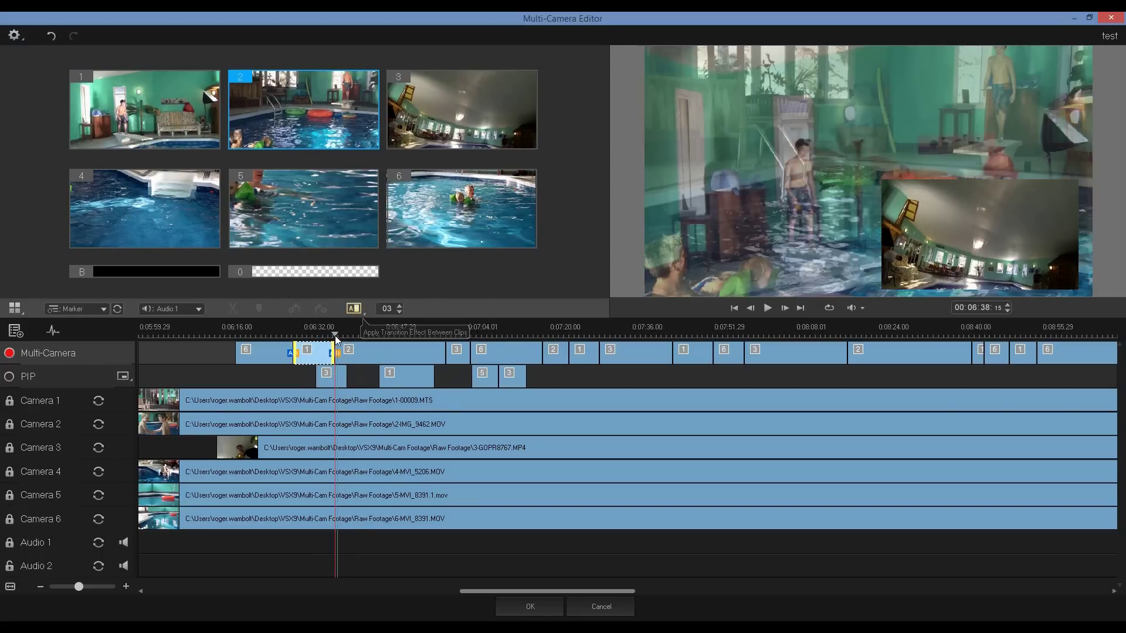
drag(336, 333, 443, 347)
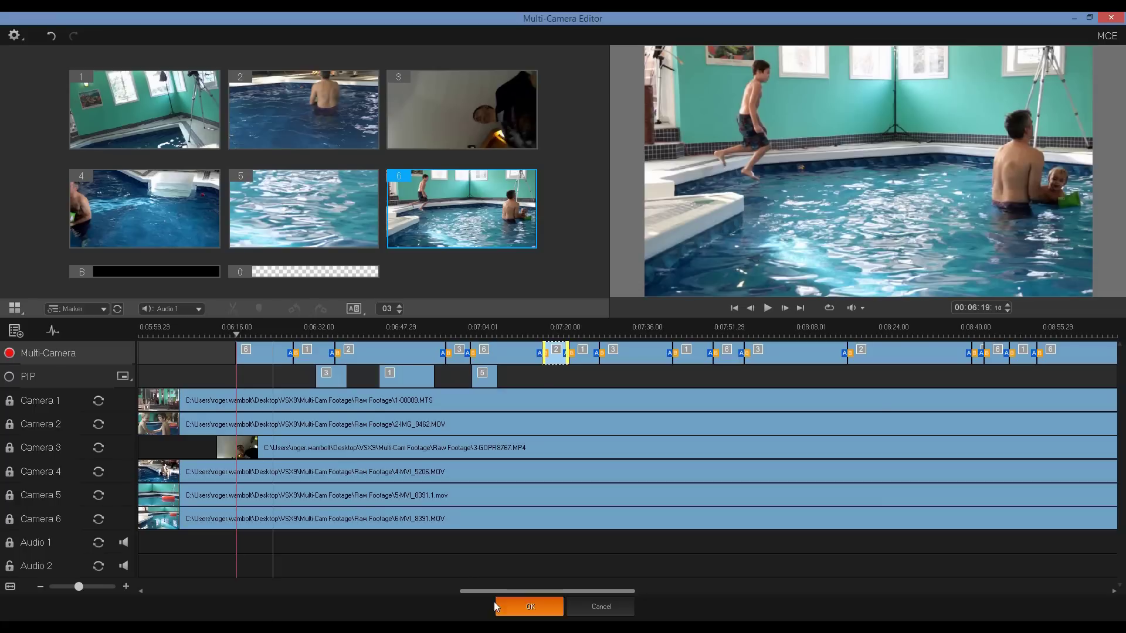
Close the Multi-Camera Editor with OK and drag MCE.vsp from the library onto the timeline
click(515, 604)
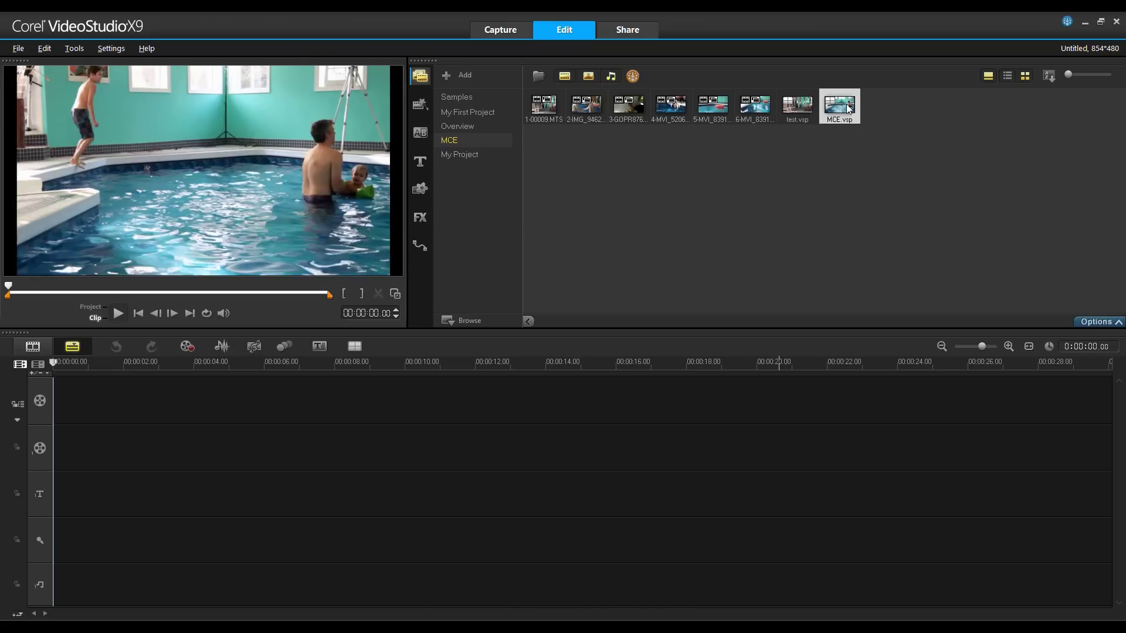
drag(802, 166, 634, 399)
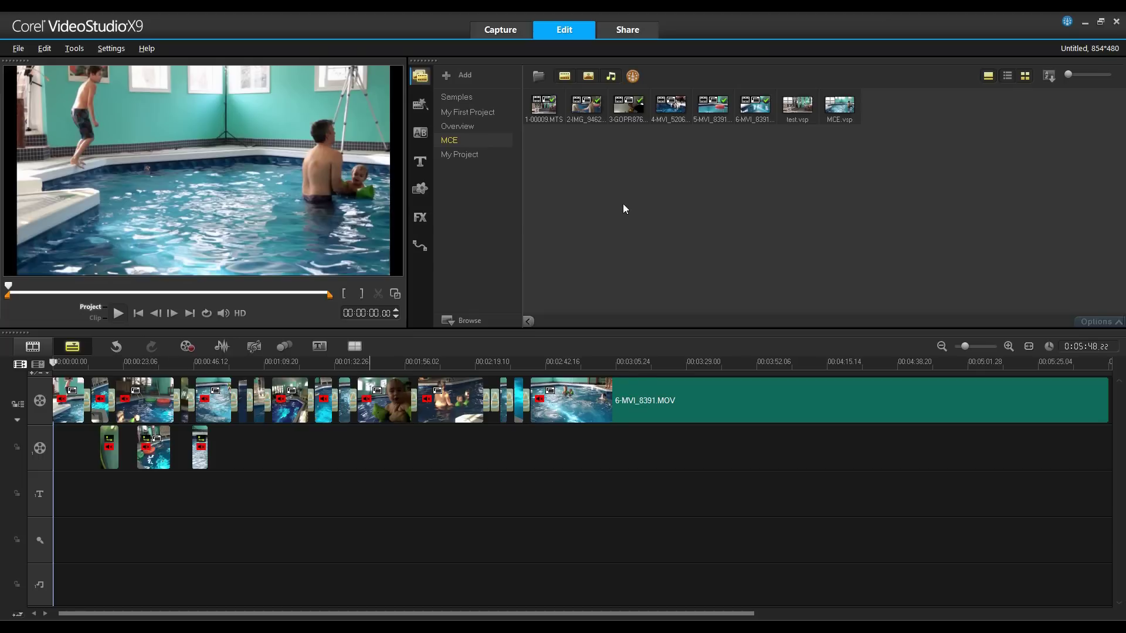
Open the MCE project from the timeline back in the Multi-Camera Editor
double_click(835, 107)
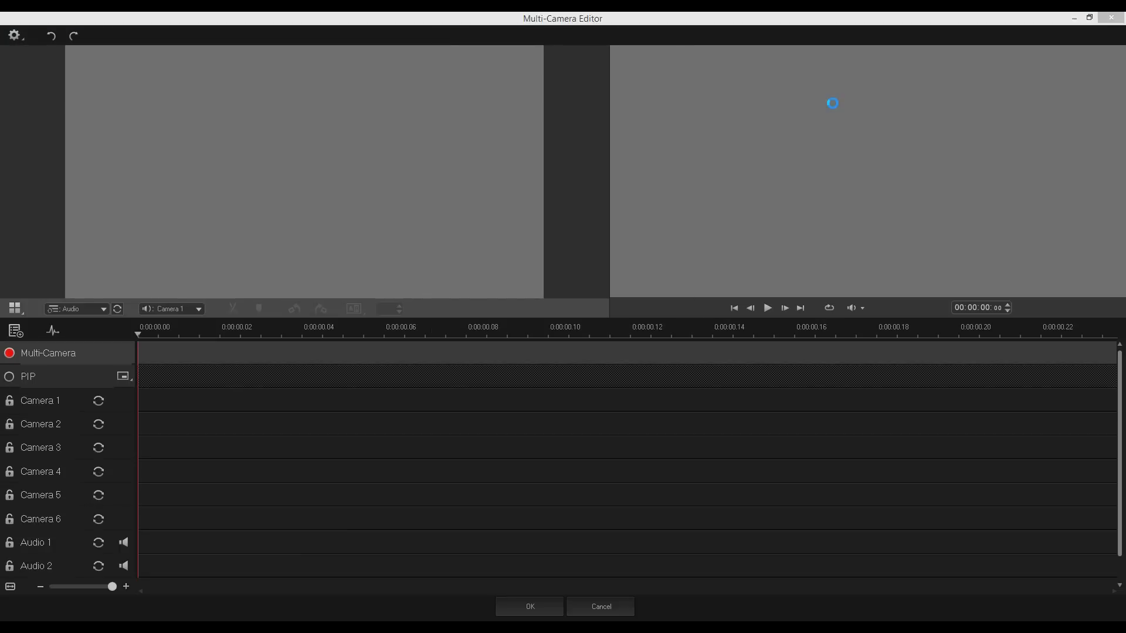